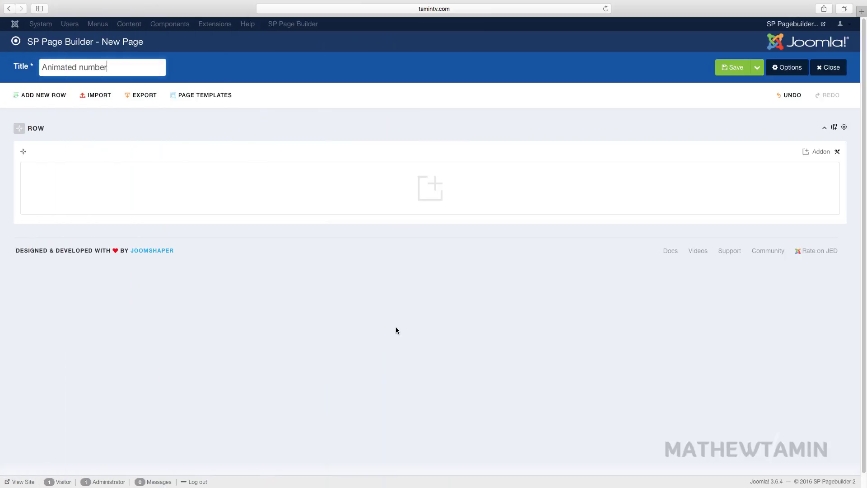
- Open the Addons List for the empty column of the new 'Animated number' page
click(432, 195)
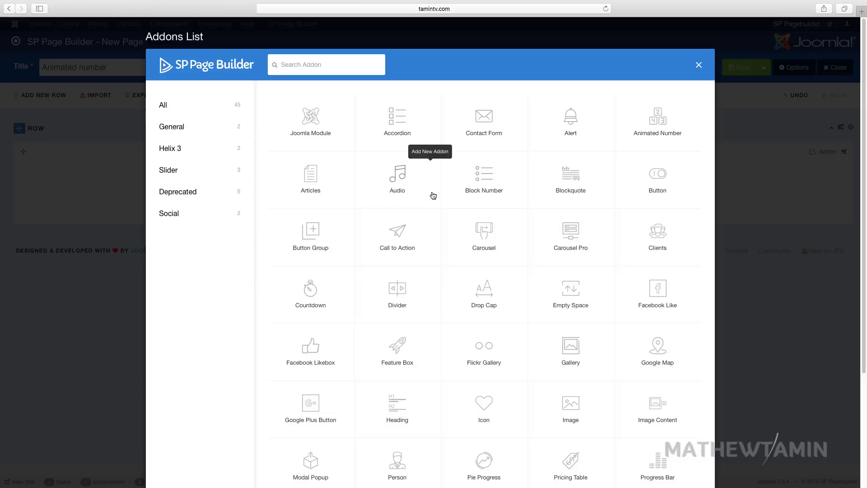
- Insert an Animated Number addon with the admin label 'Animated number'
click(660, 120)
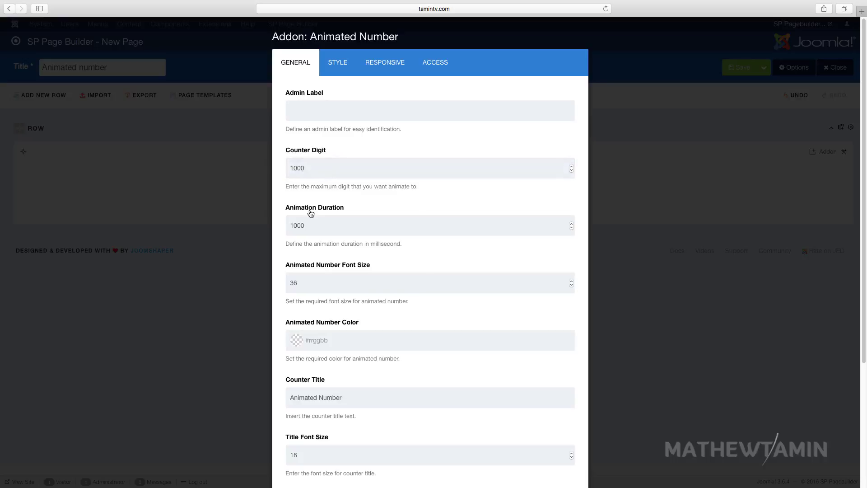
click(324, 107)
text(Animated number)
scroll(318, 261, down, 1)
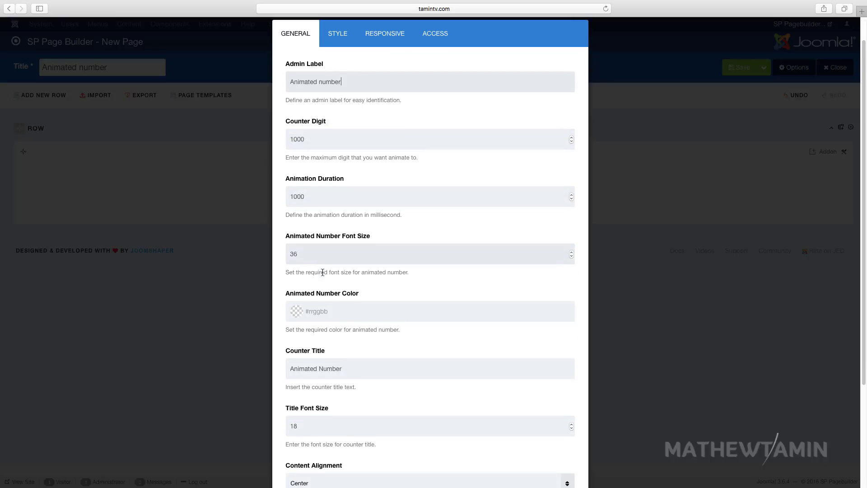
scroll(325, 226, down, 5)
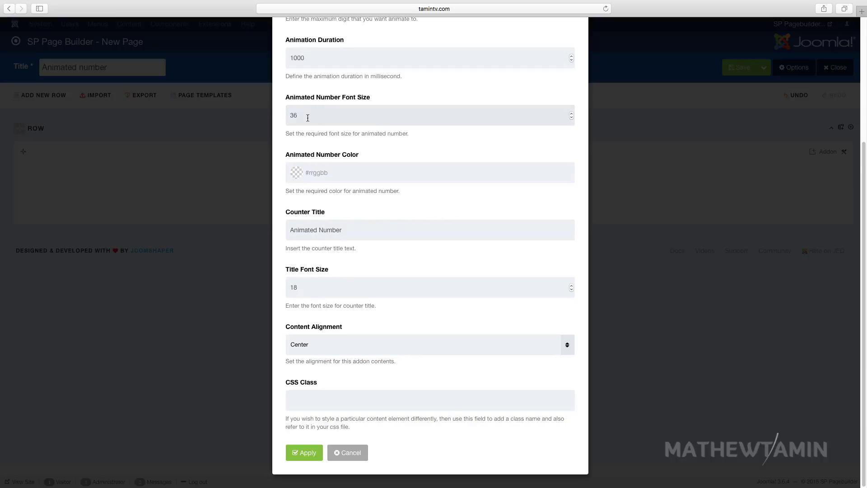
- Colour the counter digits dark red rgba(166,57,57,1) and apply the addon
drag(301, 118, 290, 118)
click(317, 177)
click(334, 214)
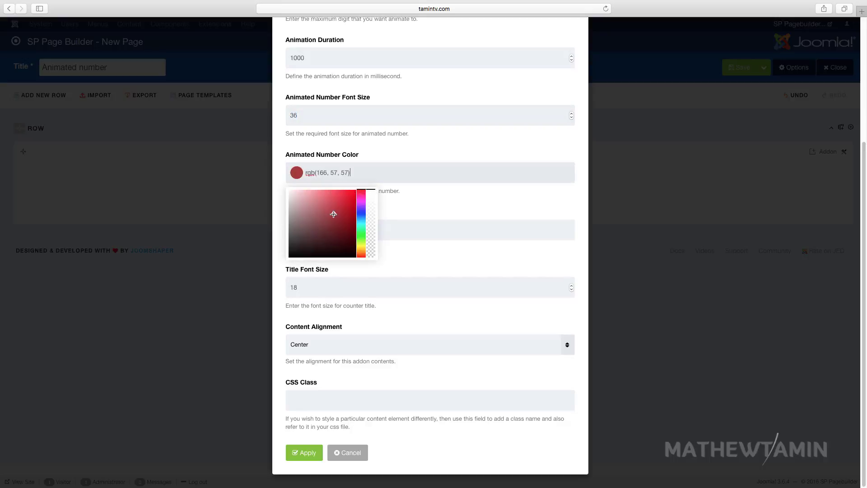
click(425, 202)
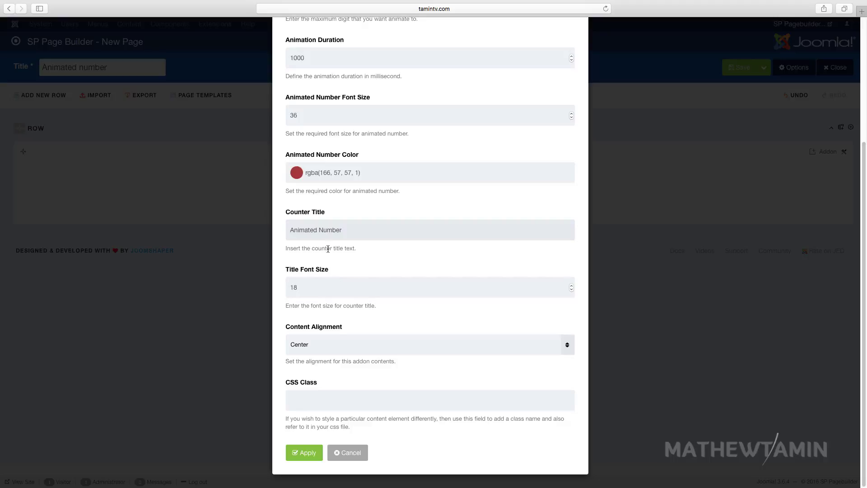
scroll(341, 370, up, 5)
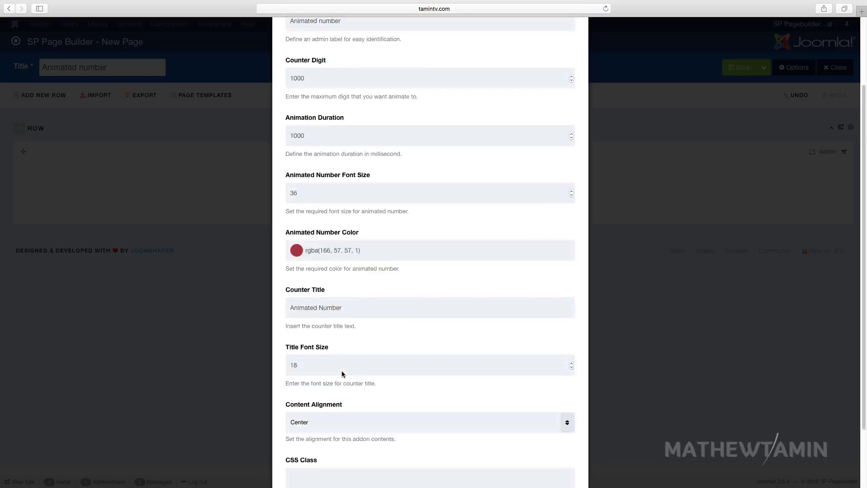
click(343, 64)
scroll(364, 389, down, 3)
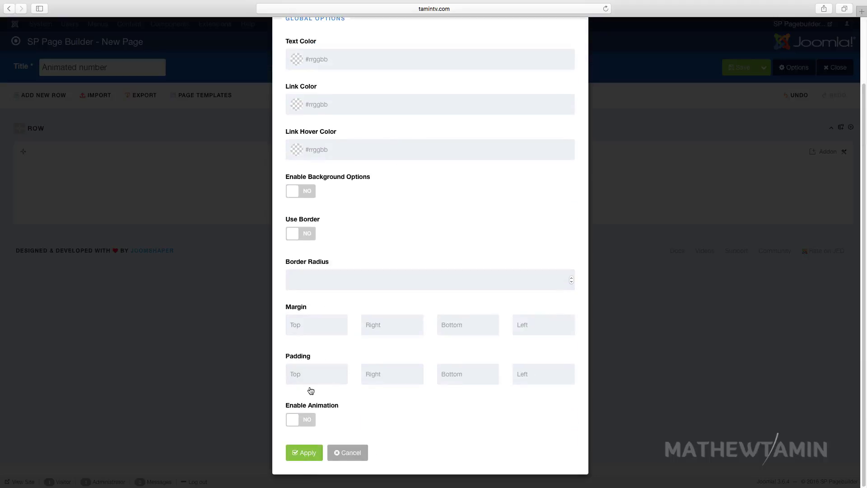
click(305, 453)
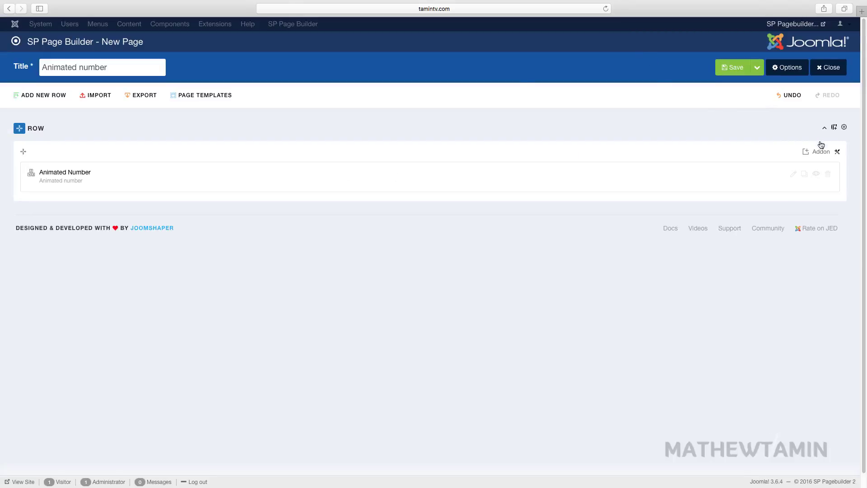
- Split the row into four equal 3,3,3,3 columns and add an Animated Number to column two
click(834, 127)
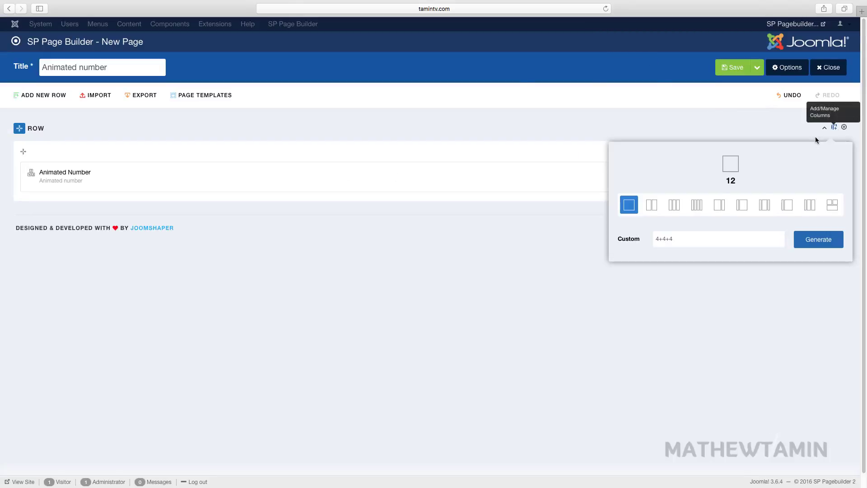
click(697, 205)
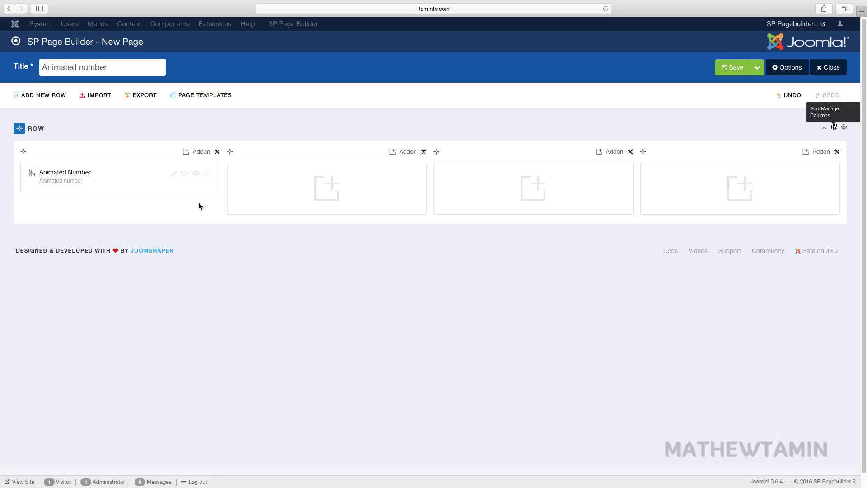
click(320, 186)
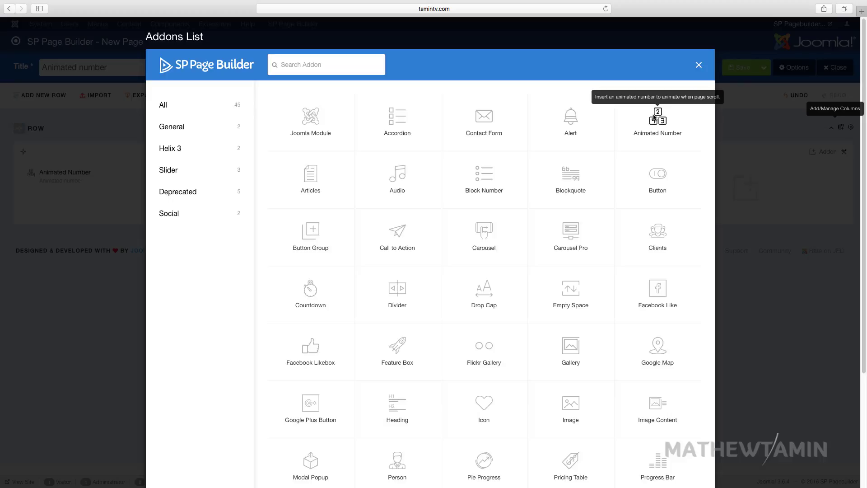
click(653, 118)
scroll(393, 262, down, 4)
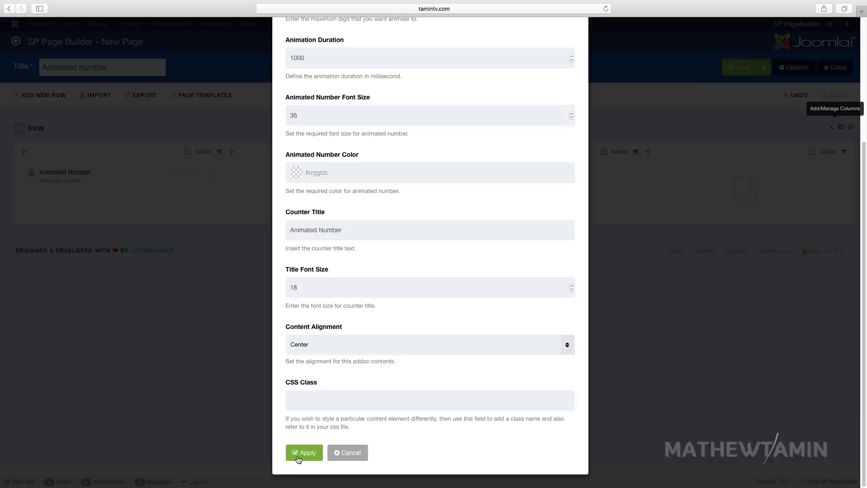
click(298, 456)
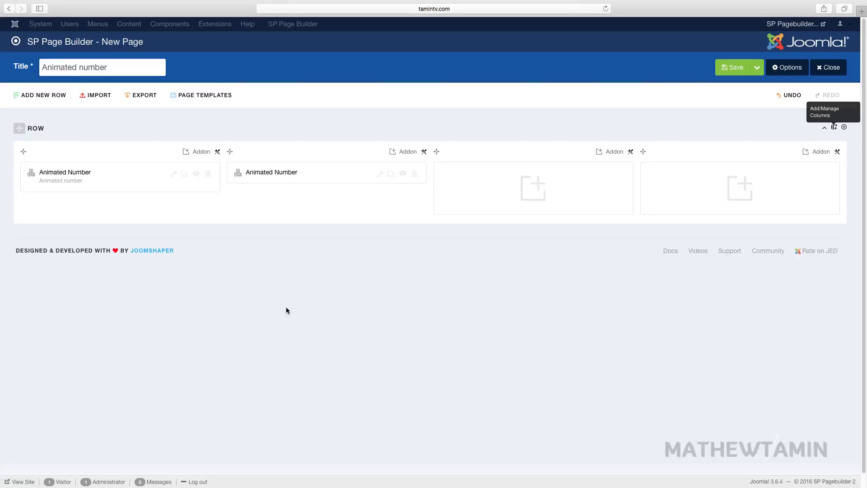
- Clone the counters into columns three and four, then save the page
click(390, 174)
drag(354, 181, 546, 172)
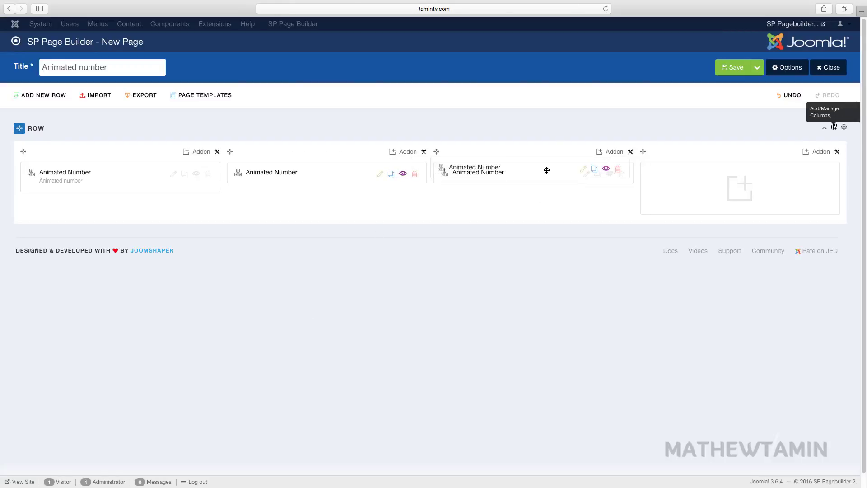
click(185, 176)
mouse_move(122, 178)
mouse_down()
mouse_move(641, 137)
mouse_move(734, 177)
mouse_up()
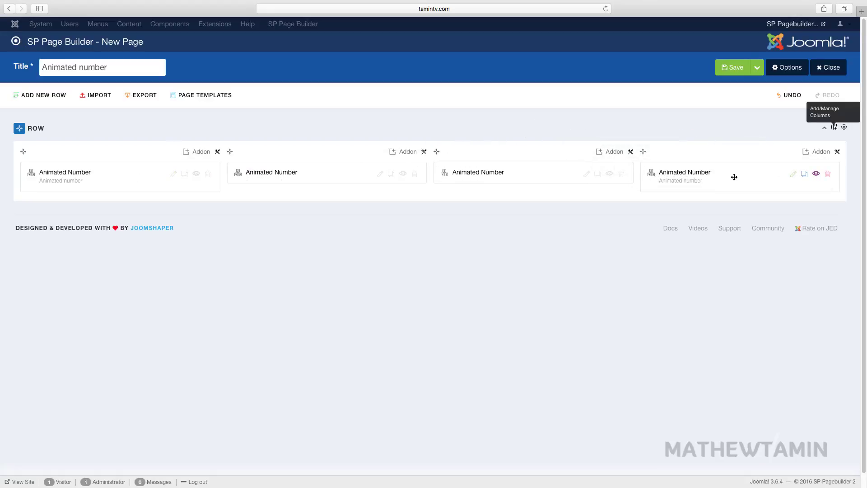
click(733, 71)
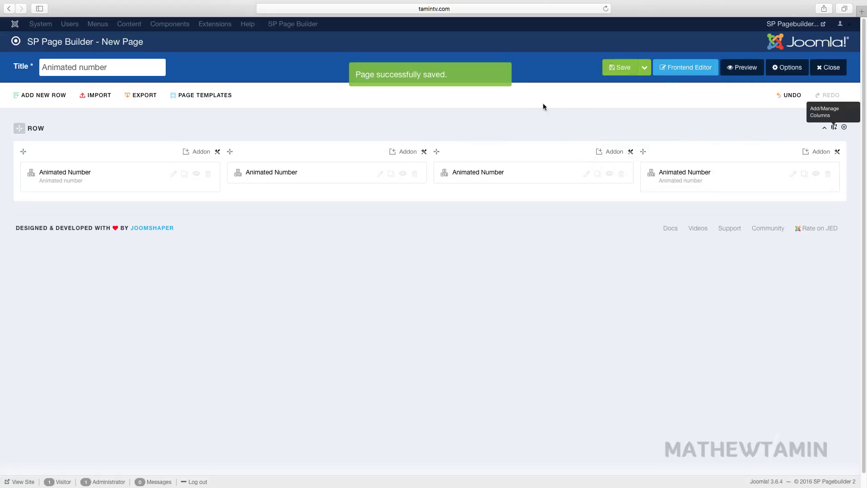
- Preview the page with its four counters reaching 1000, then switch to the Frontend Editor
click(728, 68)
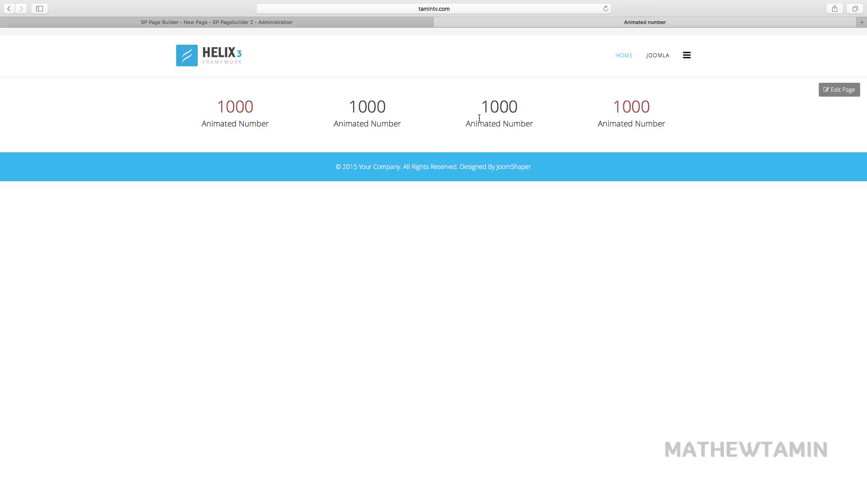
click(296, 22)
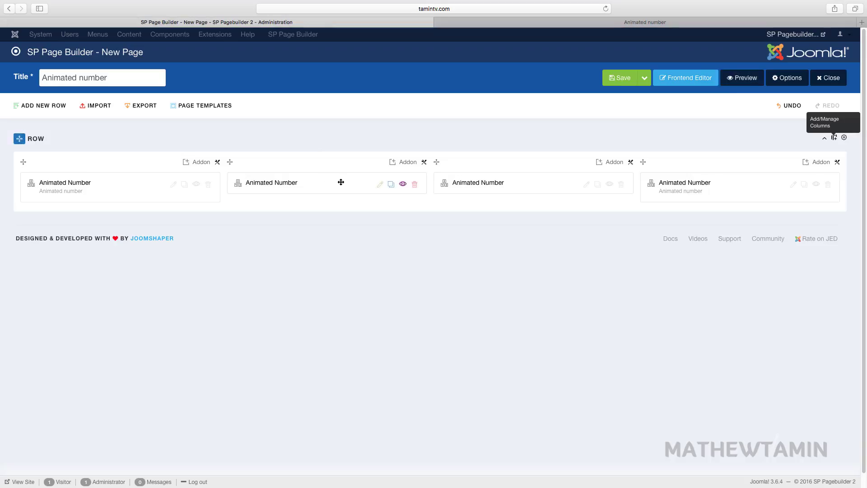
click(682, 77)
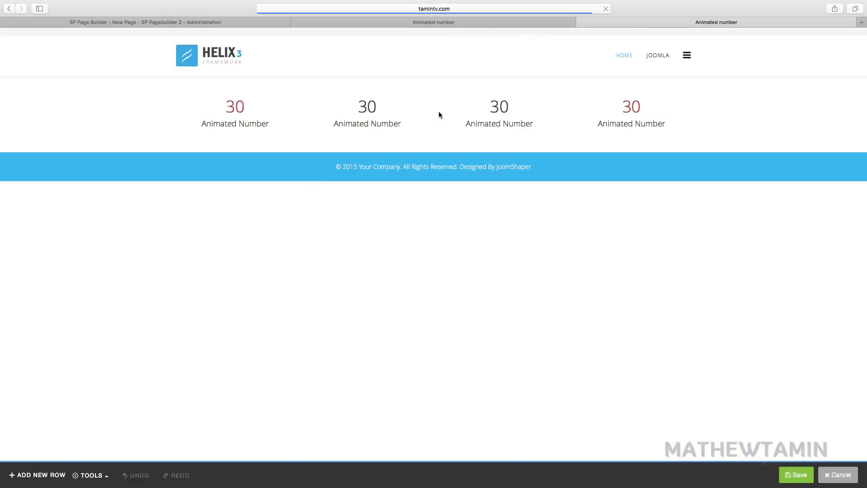
- In the second counter, set the number font size to 50 with dark blue digits
click(346, 98)
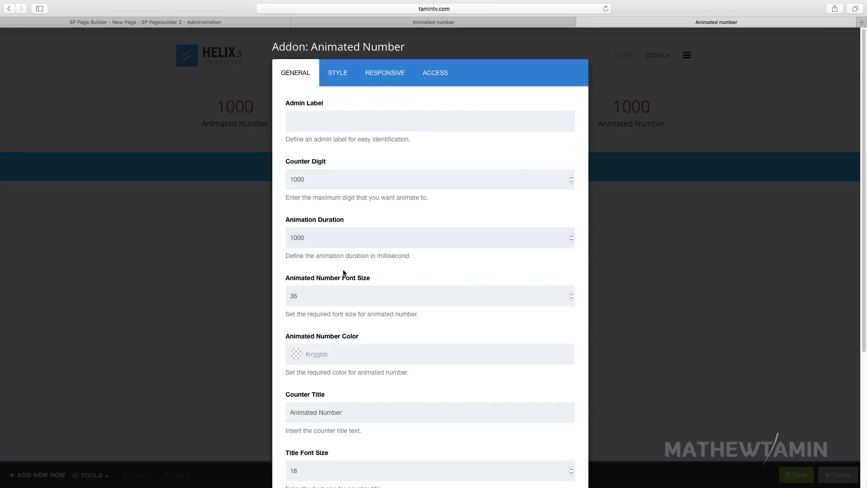
scroll(333, 247, down, 2)
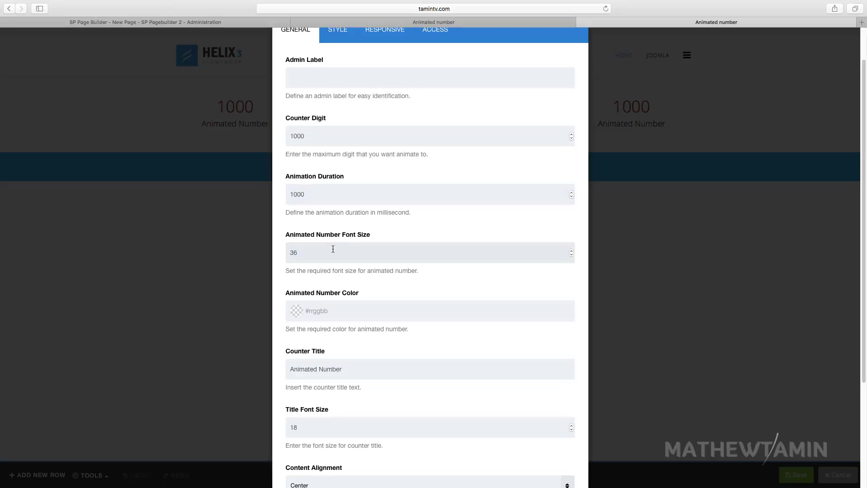
drag(301, 256, 278, 255)
text(50)
click(362, 307)
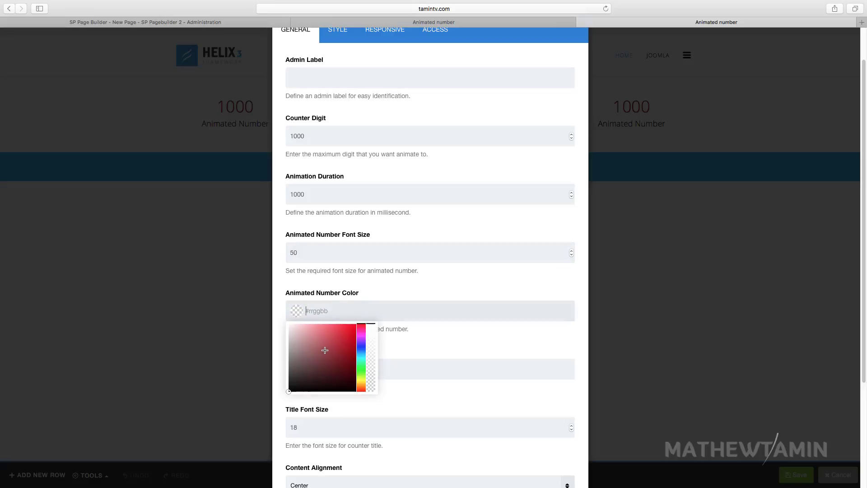
click(362, 354)
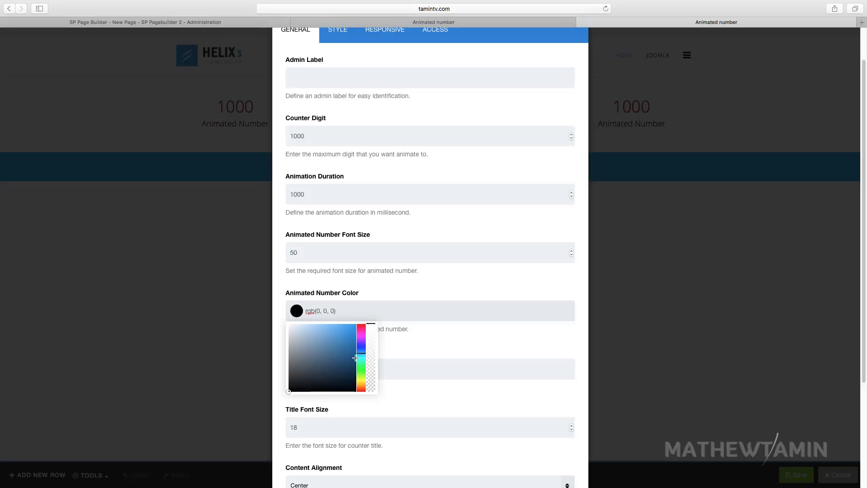
click(354, 357)
click(444, 338)
- Retitle it 'Courses Complete' with title size 25, right-align it, and apply
scroll(443, 338, down, 1)
scroll(444, 336, down, 5)
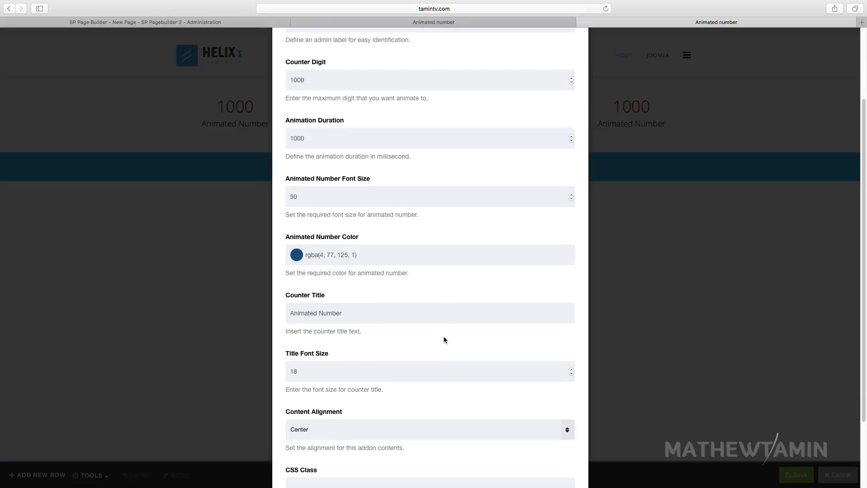
double_click(340, 272)
triple_click(339, 272)
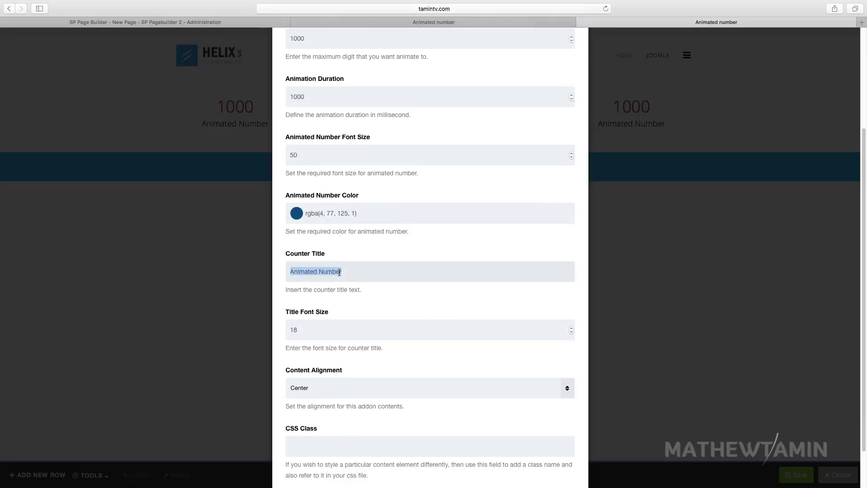
text(Courses Complete)
scroll(336, 277, down, 3)
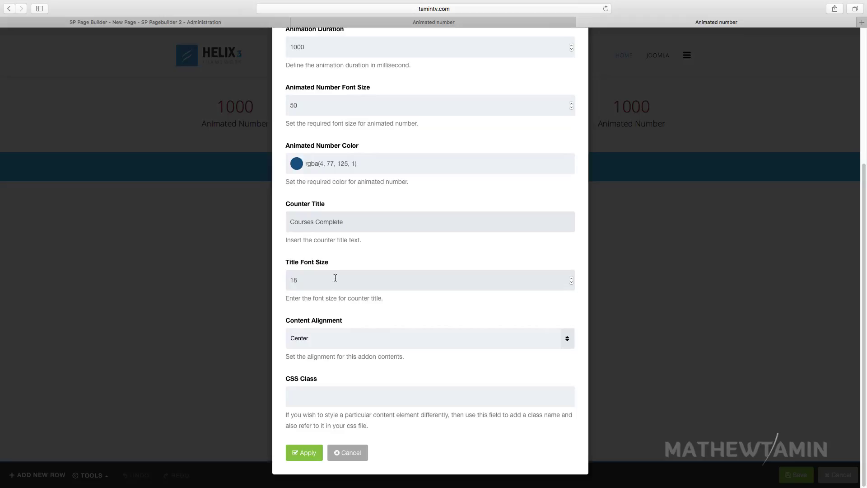
key(Tab)
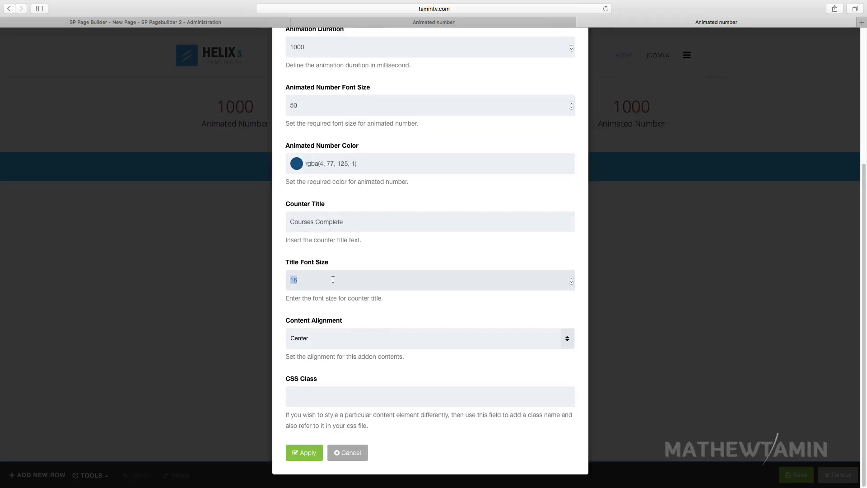
text(25)
click(371, 339)
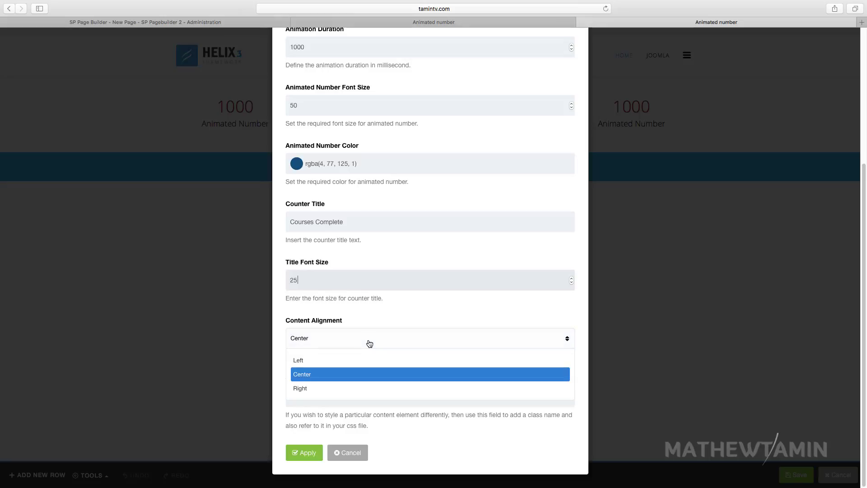
click(343, 393)
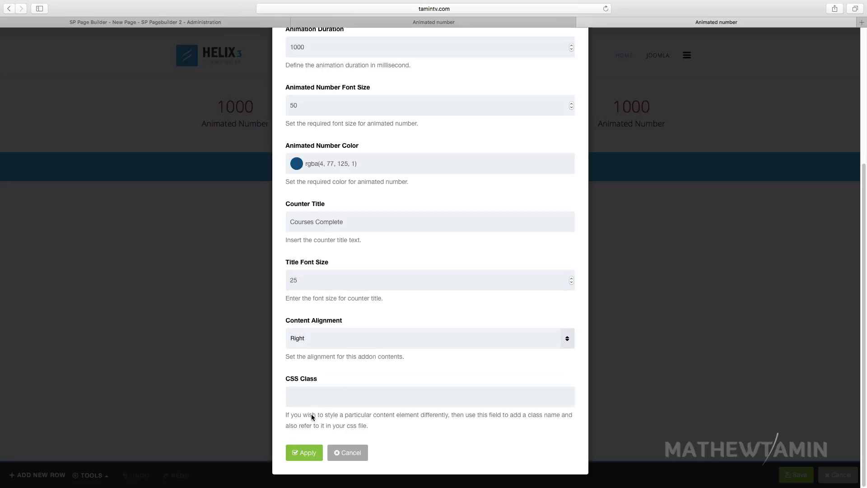
click(306, 454)
mouse_move(410, 120)
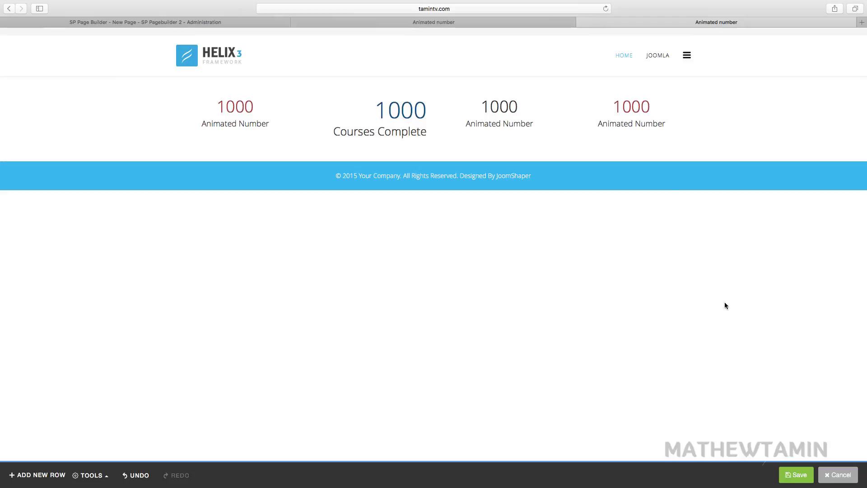
- Set the third counter to count to 5000 over 6000 ms at font size 65
click(480, 99)
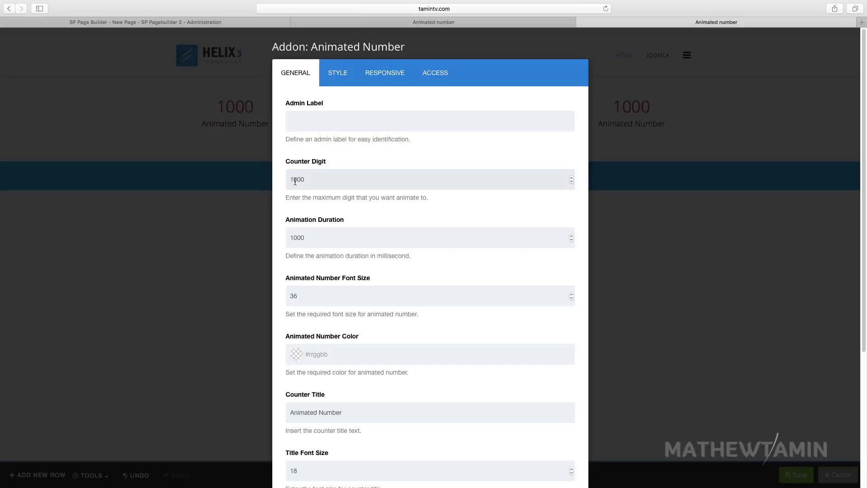
drag(294, 181, 290, 182)
text(5)
drag(294, 238, 284, 237)
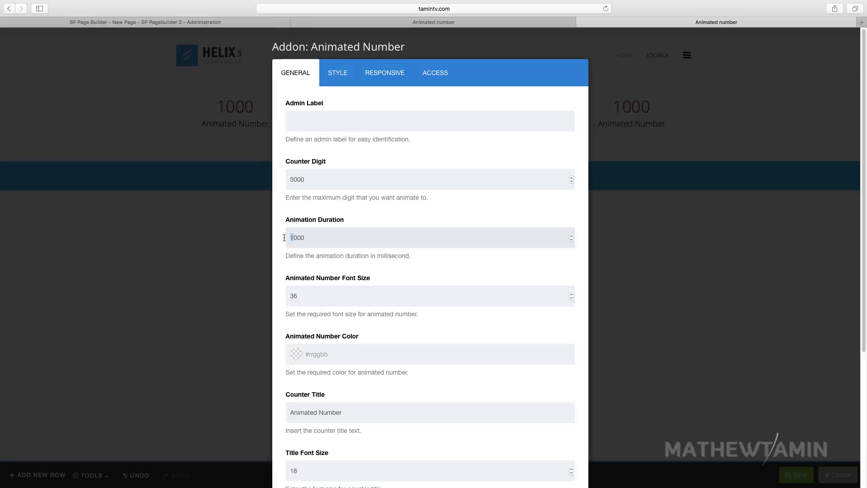
text(6)
scroll(394, 301, down, 1)
drag(337, 299, 278, 289)
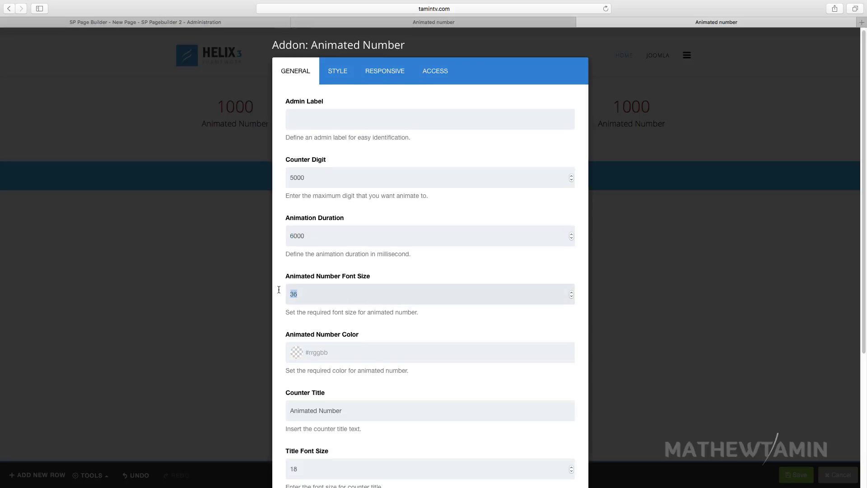
text(8)
- Colour the third counter's digits dark green
scroll(375, 336, down, 1)
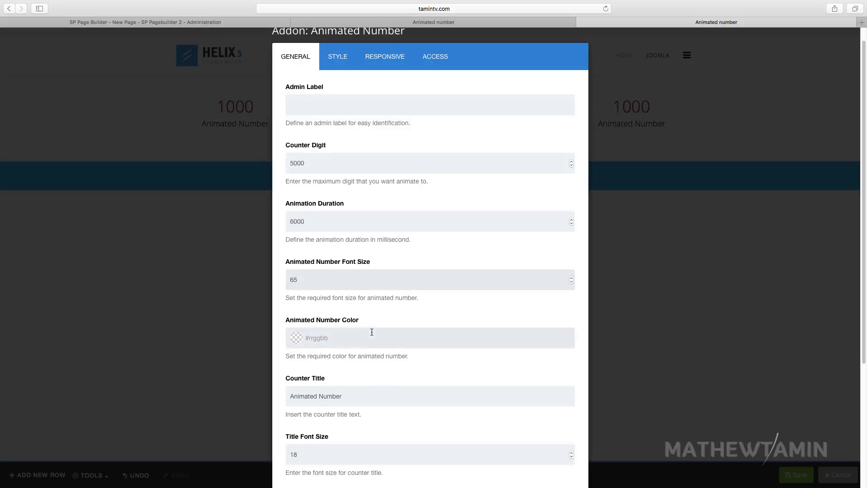
click(373, 336)
drag(363, 354, 361, 394)
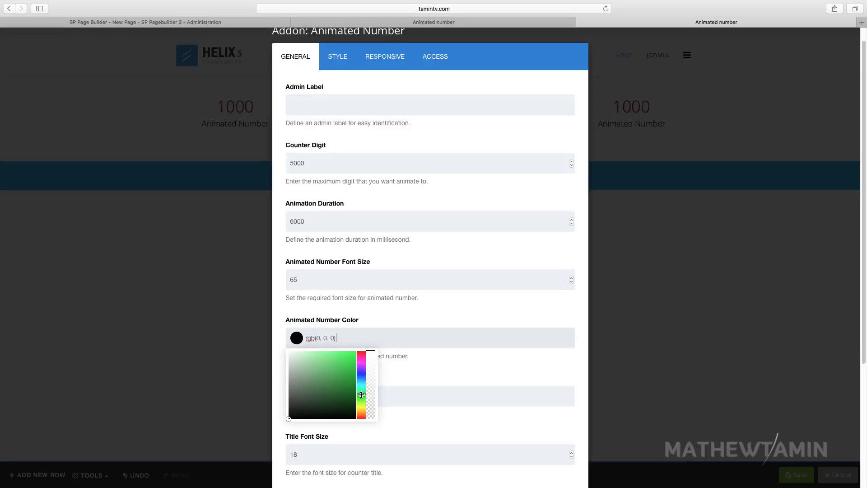
click(353, 393)
click(428, 374)
scroll(429, 373, down, 2)
scroll(428, 378, down, 3)
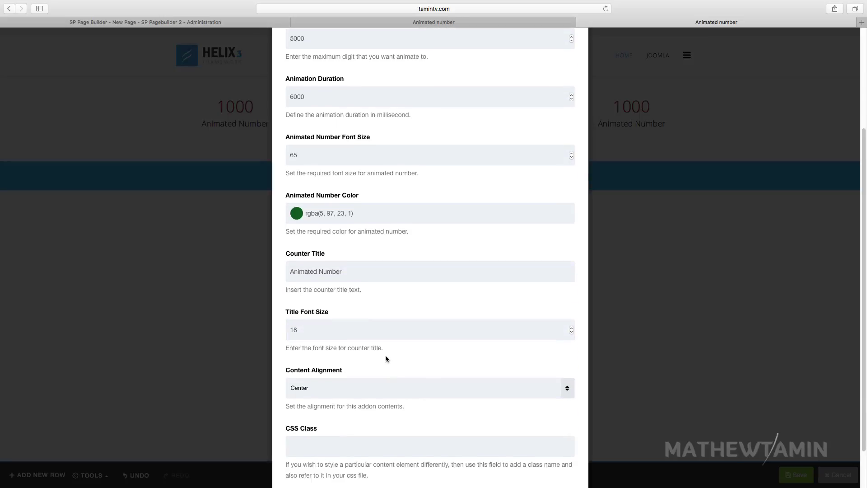
- Title it 'Projects' at size 22, align it left, and apply
triple_click(338, 275)
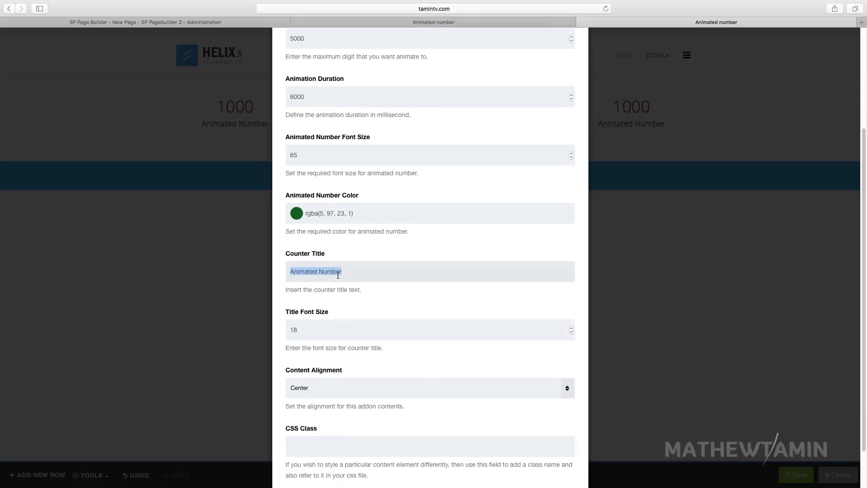
text(Projects)
scroll(334, 298, down, 1)
double_click(325, 319)
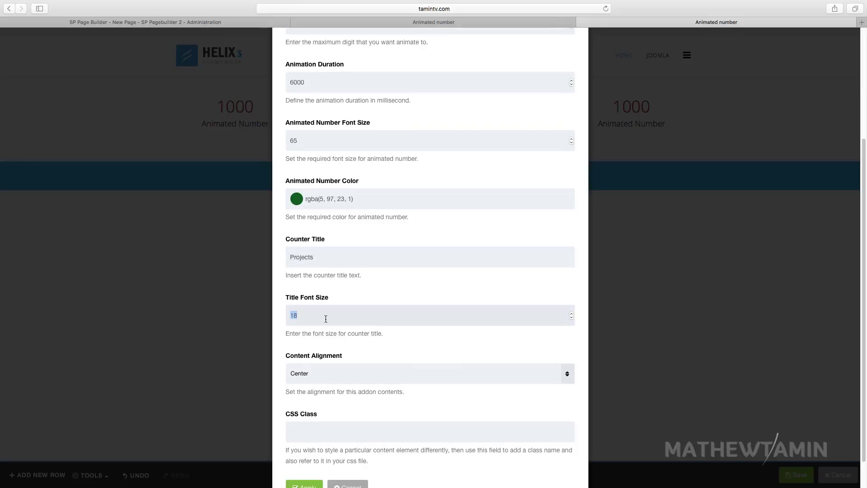
text(22)
scroll(337, 329, down, 2)
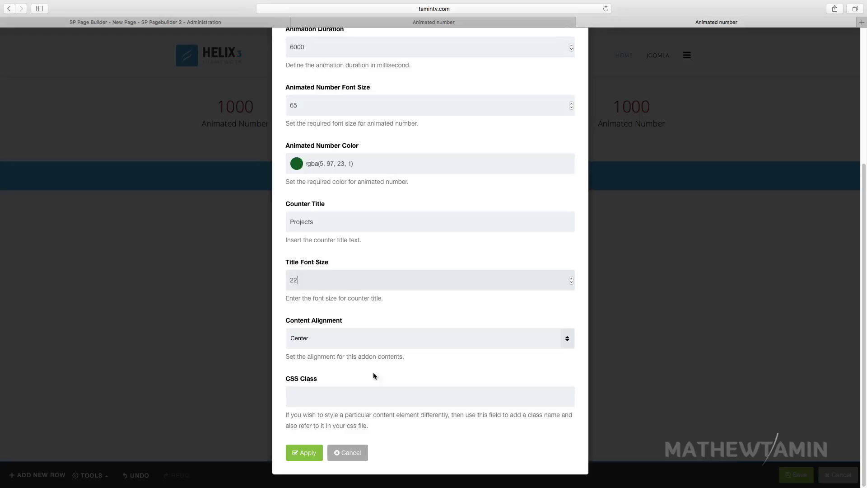
click(351, 339)
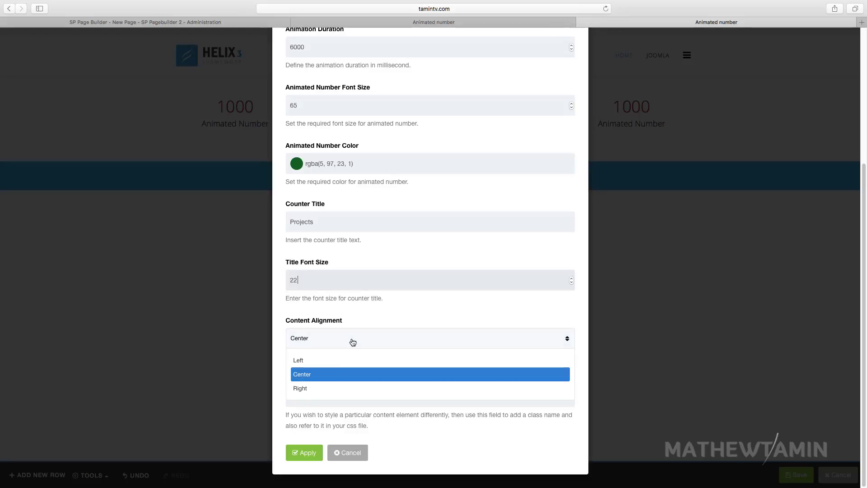
click(315, 361)
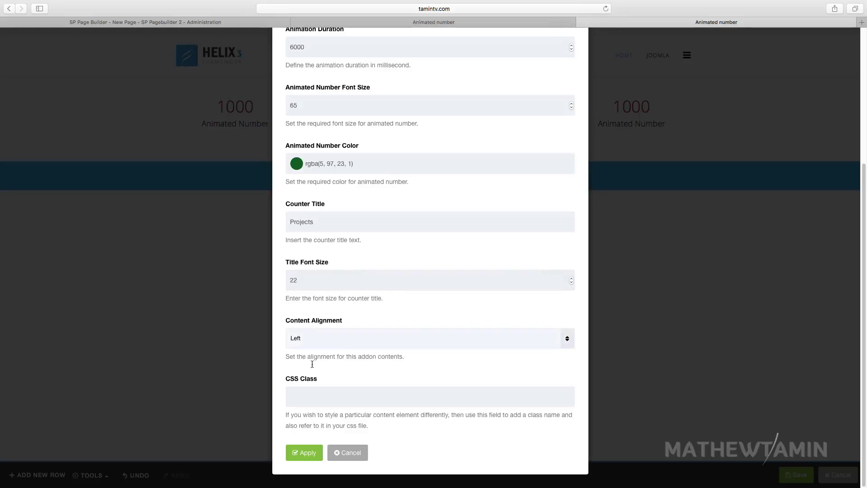
click(304, 452)
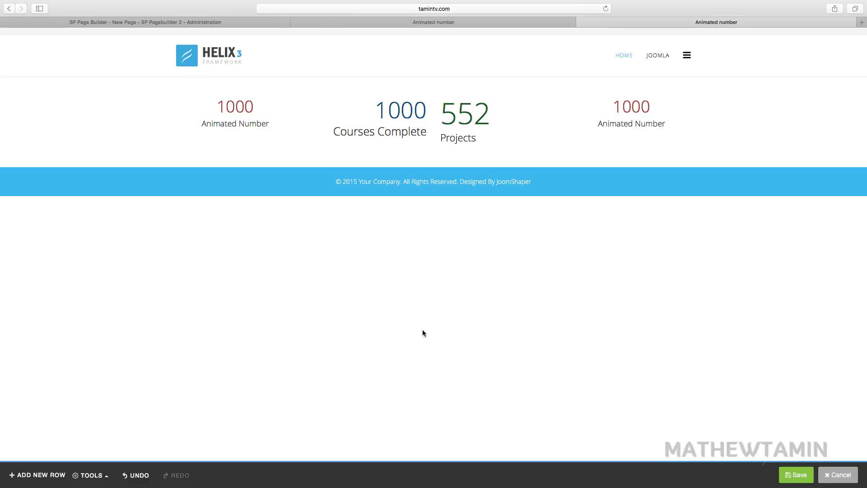
mouse_move(462, 143)
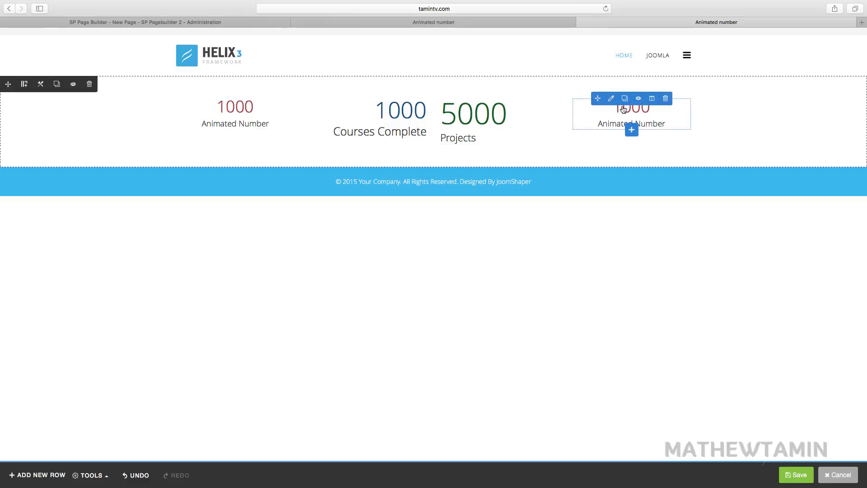
- Give the fourth counter an animation duration of 500 and a target of 3000
click(611, 99)
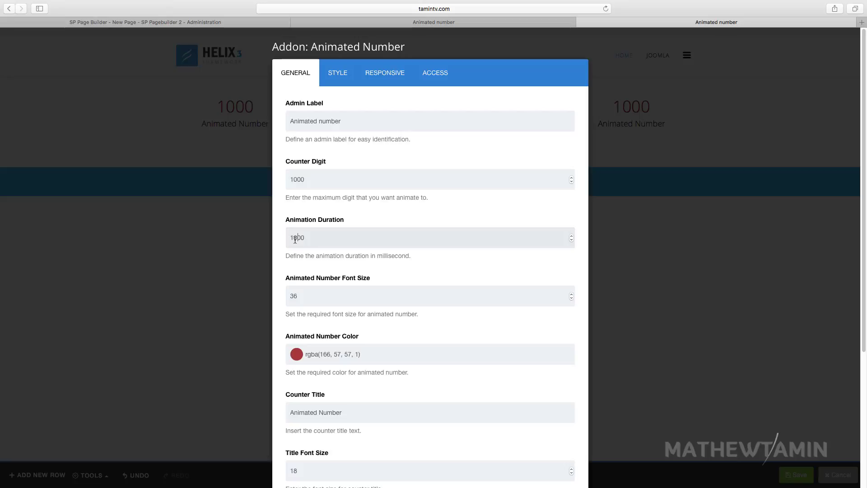
drag(295, 239, 282, 240)
text(500)
drag(293, 181, 288, 181)
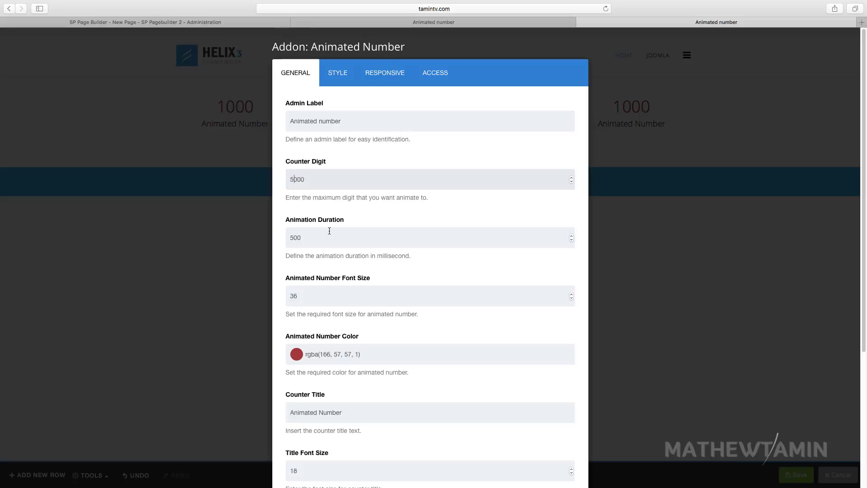
text(5)
drag(286, 181, 293, 181)
text(3)
- Set its number font size to 55 with green digits, and apply
scroll(399, 297, down, 3)
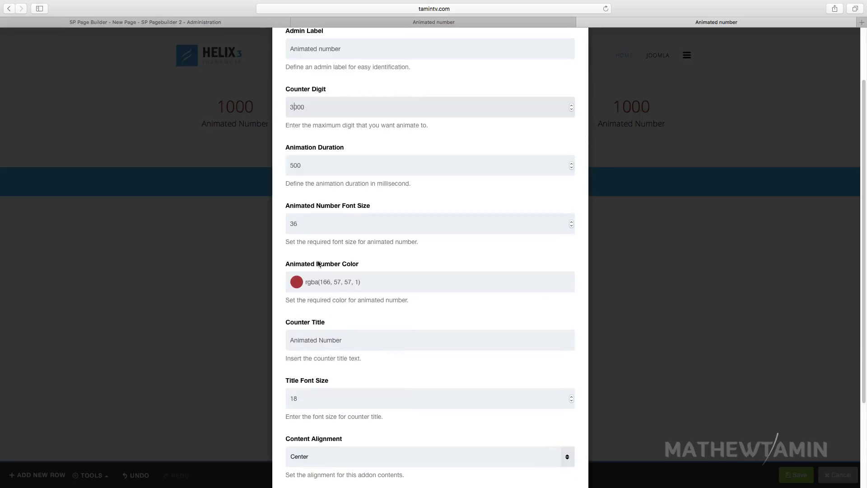
double_click(306, 224)
text(55)
click(343, 284)
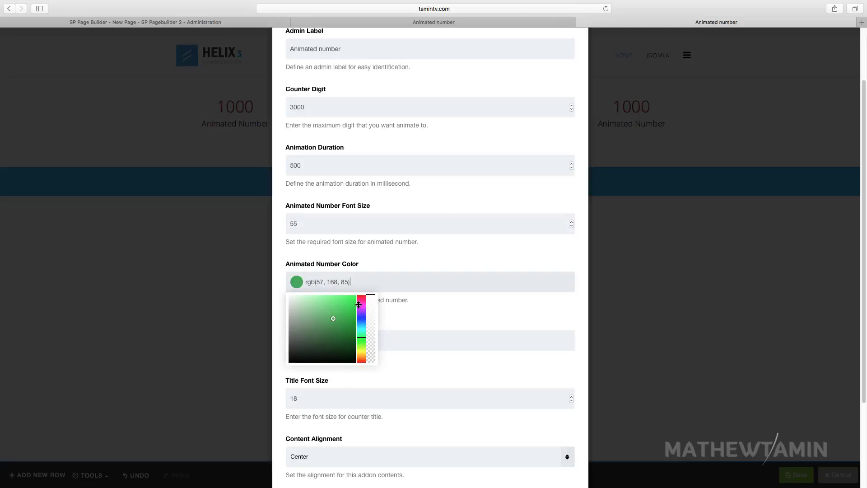
click(353, 326)
click(394, 313)
scroll(394, 313, down, 3)
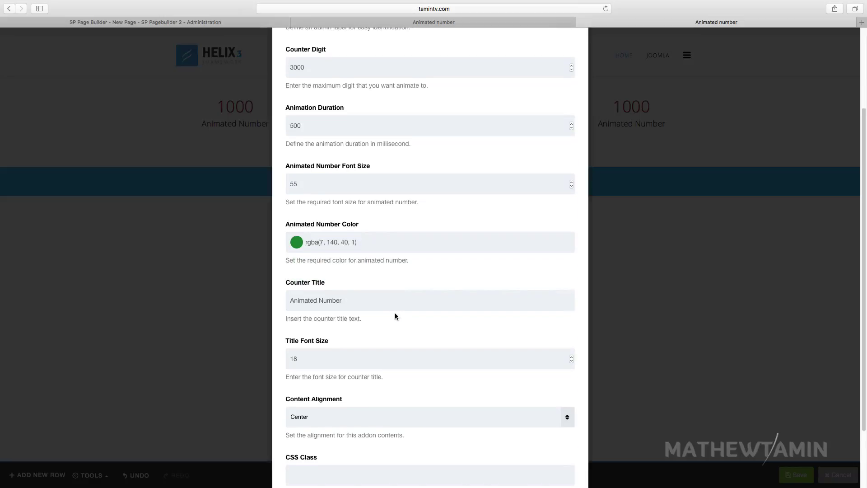
scroll(326, 316, down, 3)
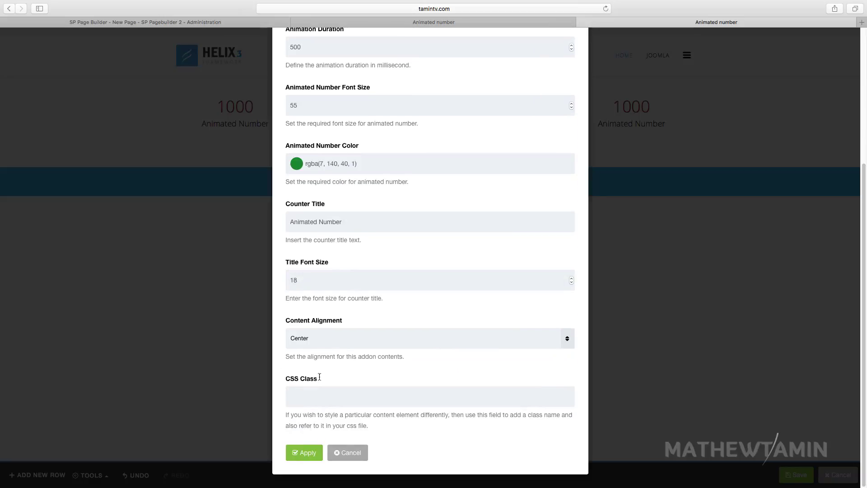
click(308, 453)
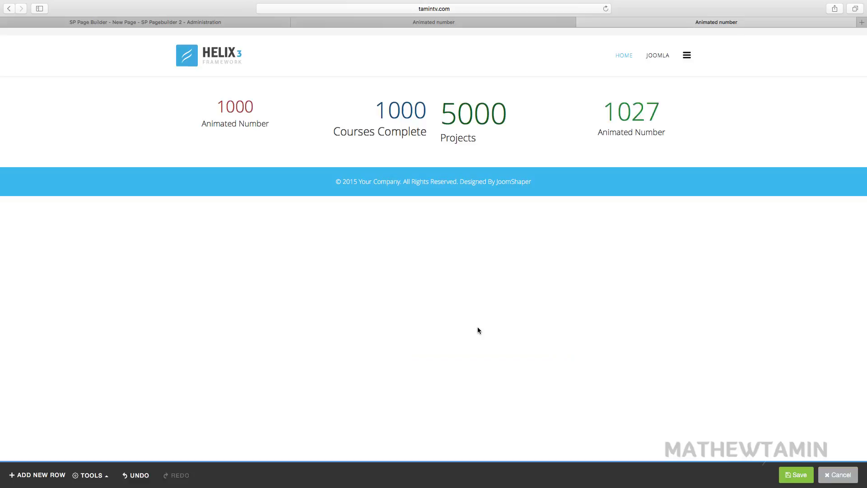
mouse_move(632, 127)
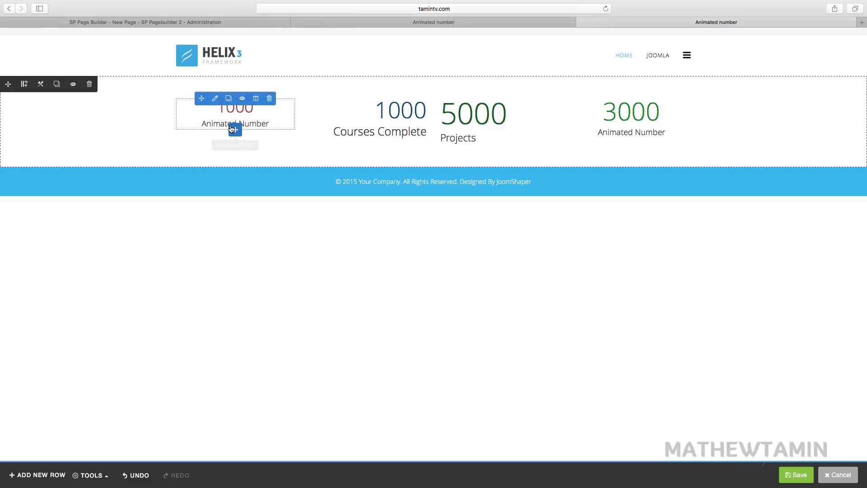
mouse_move(262, 122)
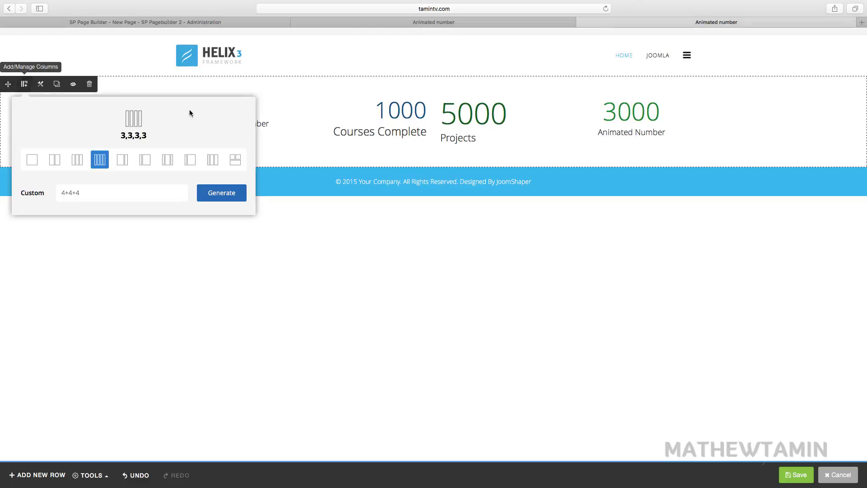
- Enter 'The Animated Number' as the row's section title
click(39, 85)
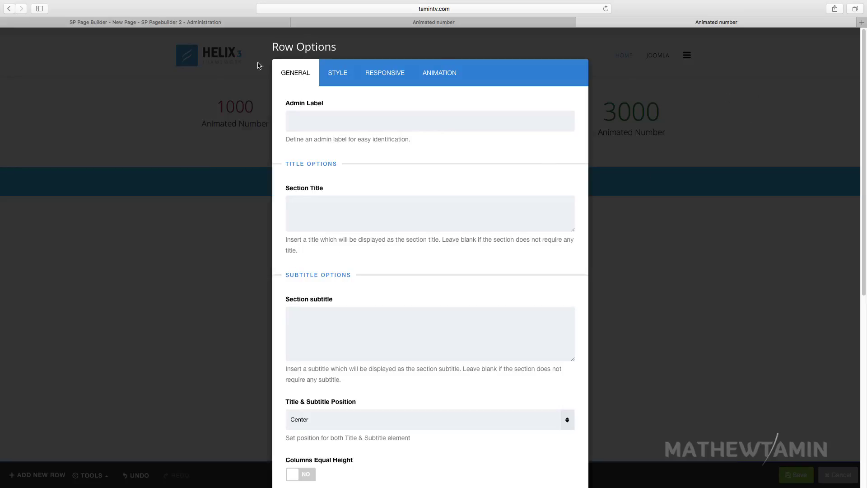
scroll(396, 179, down, 5)
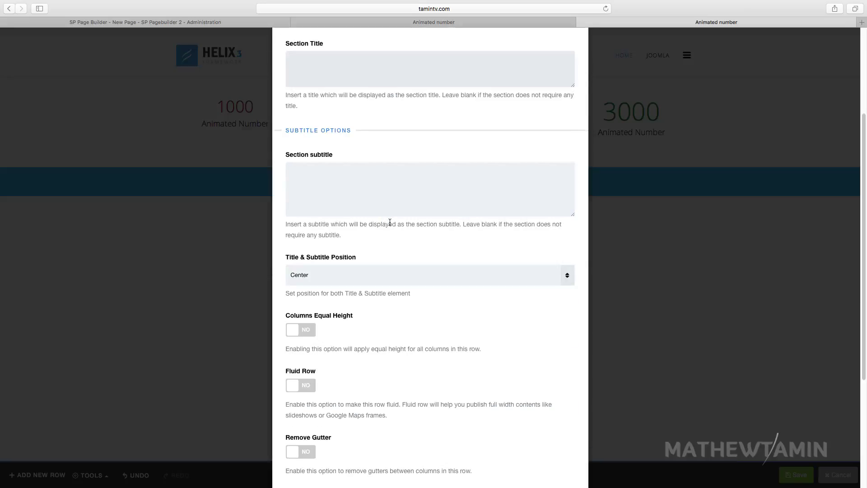
scroll(389, 221, up, 3)
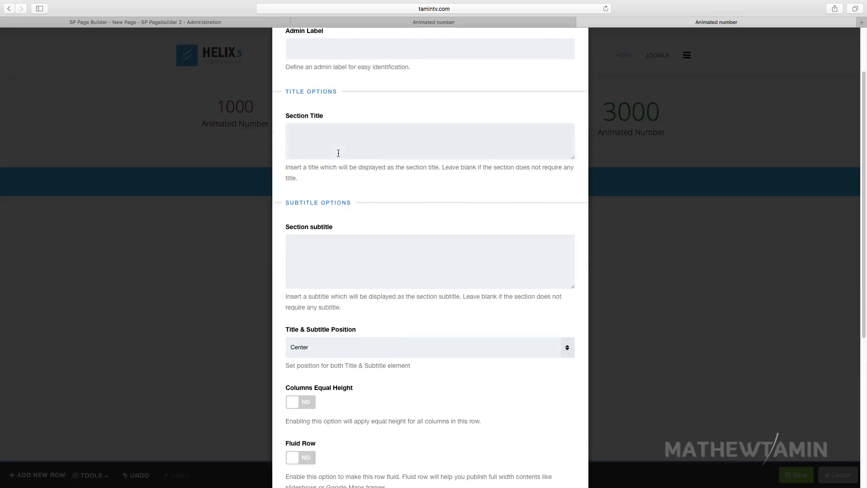
click(337, 144)
text(The Animated Number)
- Copy the title help sentence into the Section subtitle field
scroll(336, 255, down, 1)
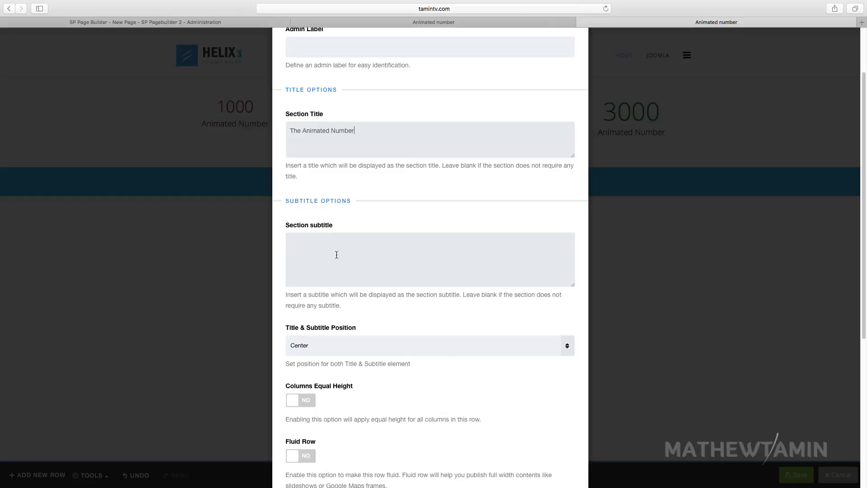
double_click(343, 166)
triple_click(334, 166)
key(super+c)
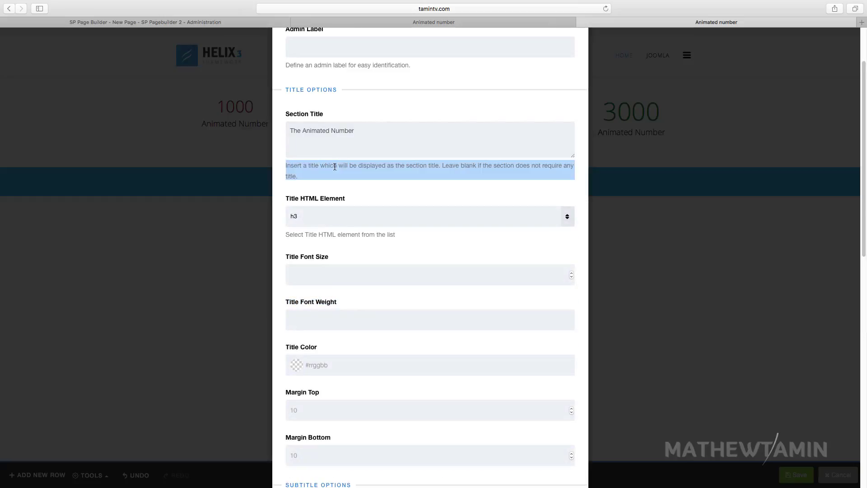
scroll(333, 225, down, 5)
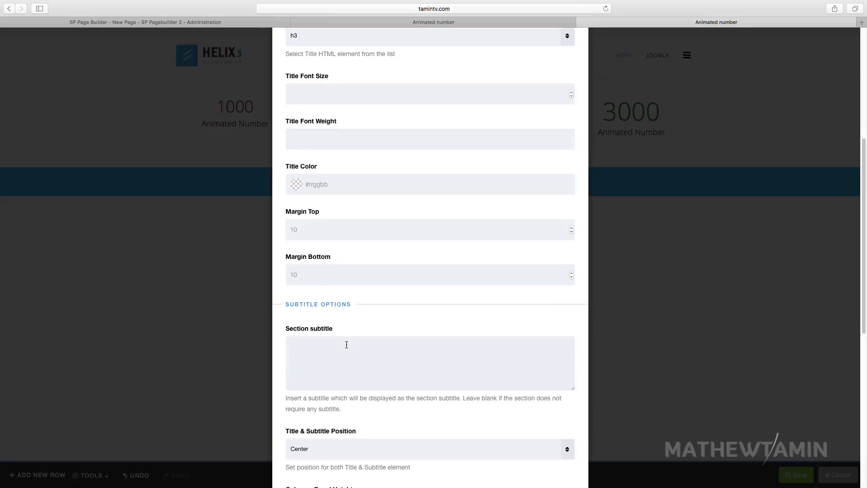
key(super+v)
- Make the section title an h1 heading with title font size 60
scroll(346, 344, up, 5)
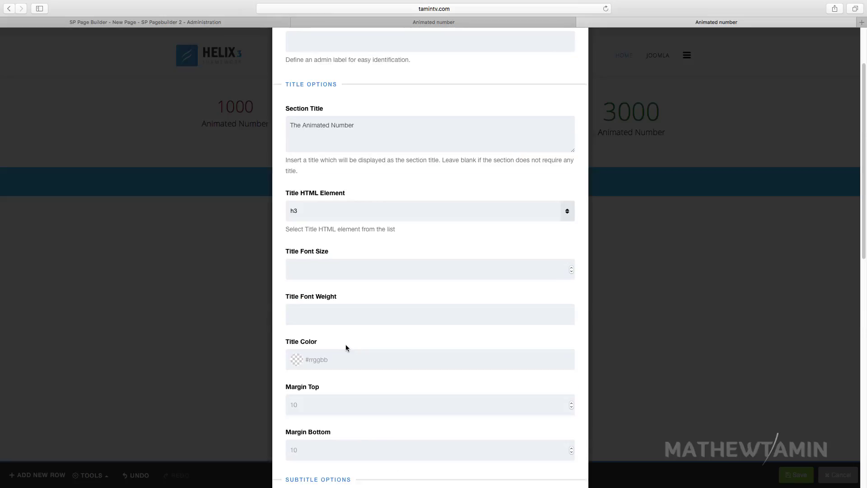
click(337, 212)
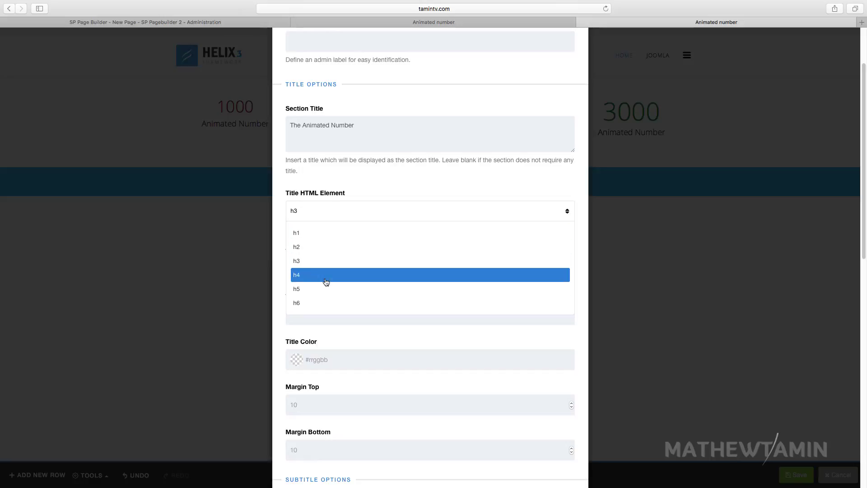
click(325, 238)
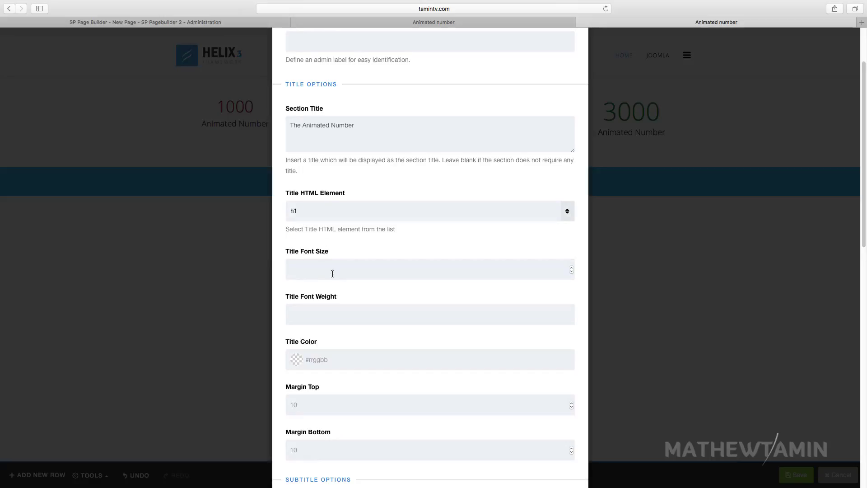
scroll(372, 290, down, 1)
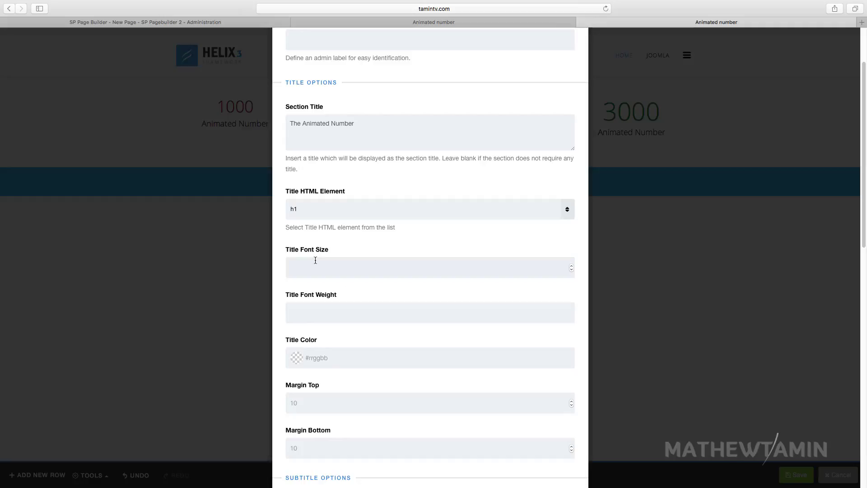
click(346, 271)
text(60)
scroll(346, 272, down, 1)
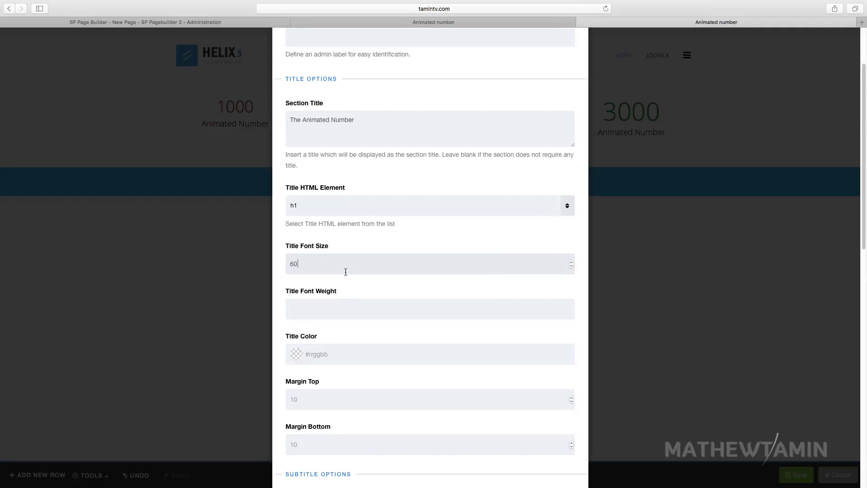
- Keep the title and subtitle position set to Center
scroll(345, 271, down, 10)
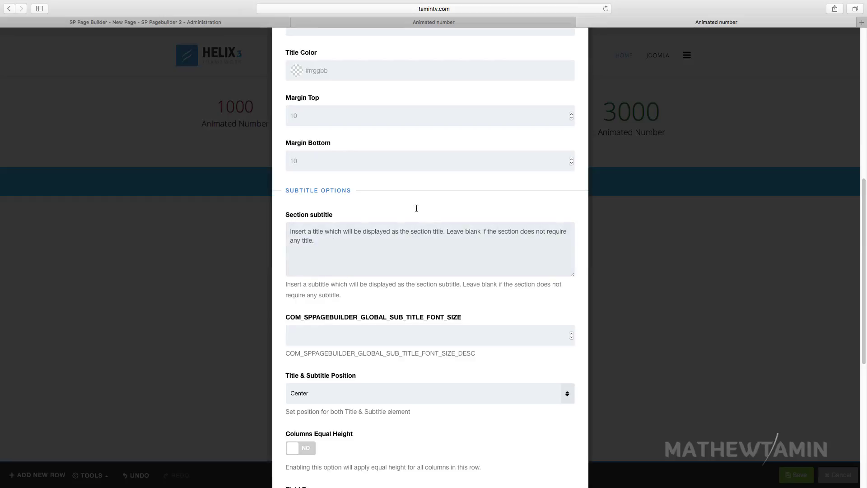
scroll(415, 288, down, 3)
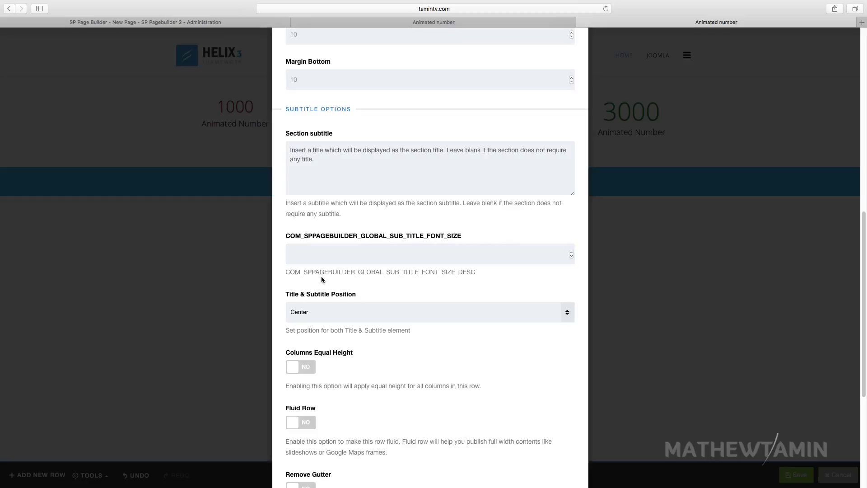
scroll(371, 273, down, 1)
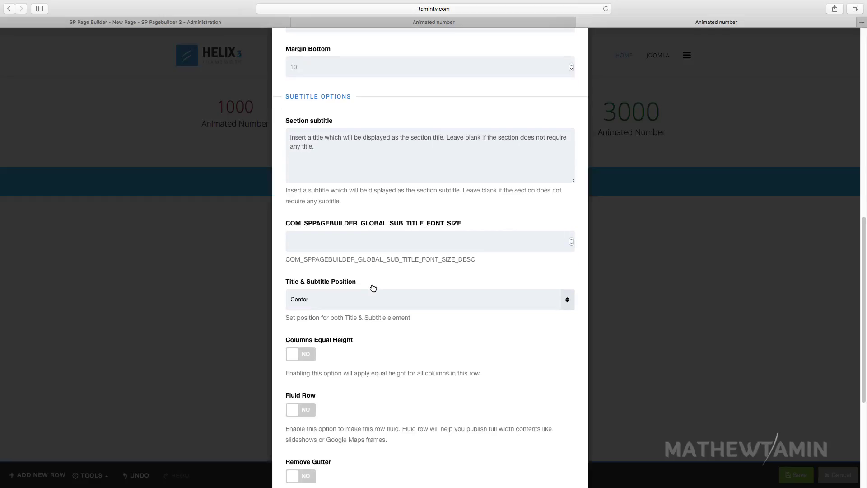
scroll(373, 288, down, 1)
click(318, 284)
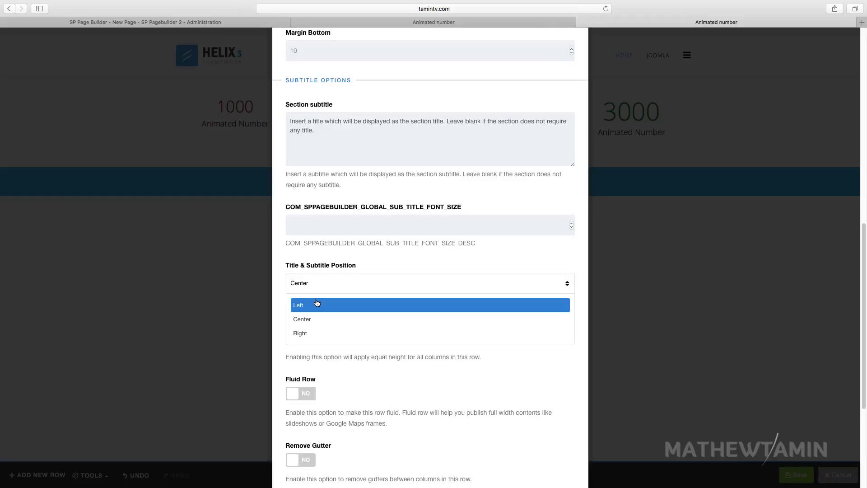
click(316, 321)
- Switch Columns Equal Height, Fluid Row and Remove Gutter to YES
scroll(355, 355, down, 3)
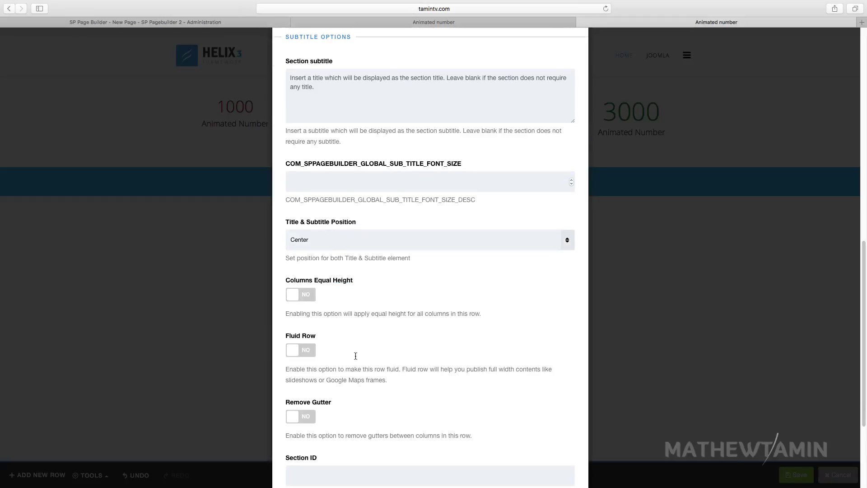
click(303, 295)
scroll(350, 333, down, 2)
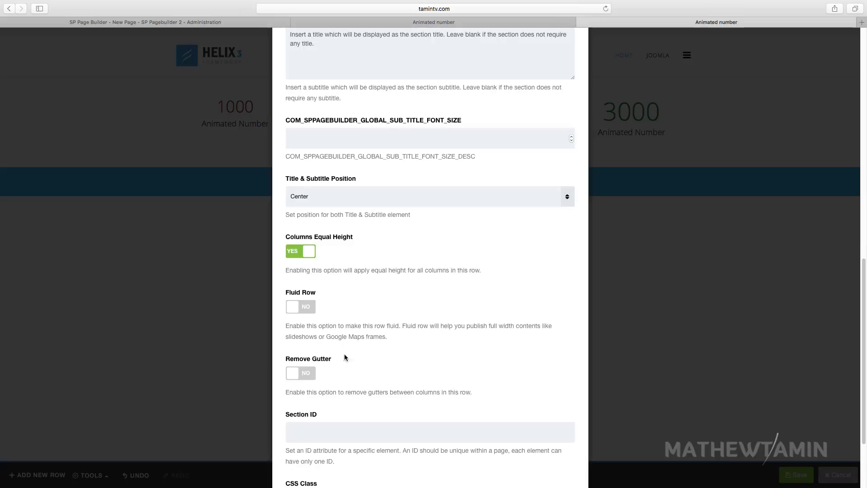
click(306, 310)
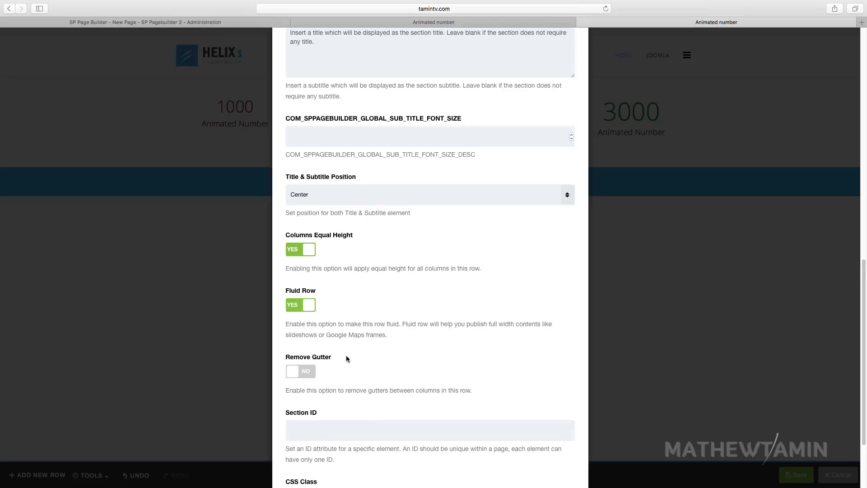
scroll(334, 357, down, 2)
click(300, 331)
scroll(334, 361, down, 3)
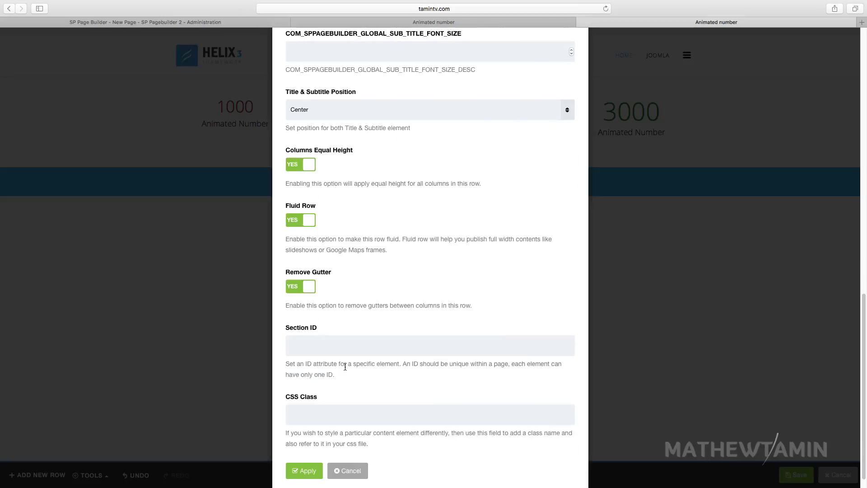
scroll(369, 386, up, 20)
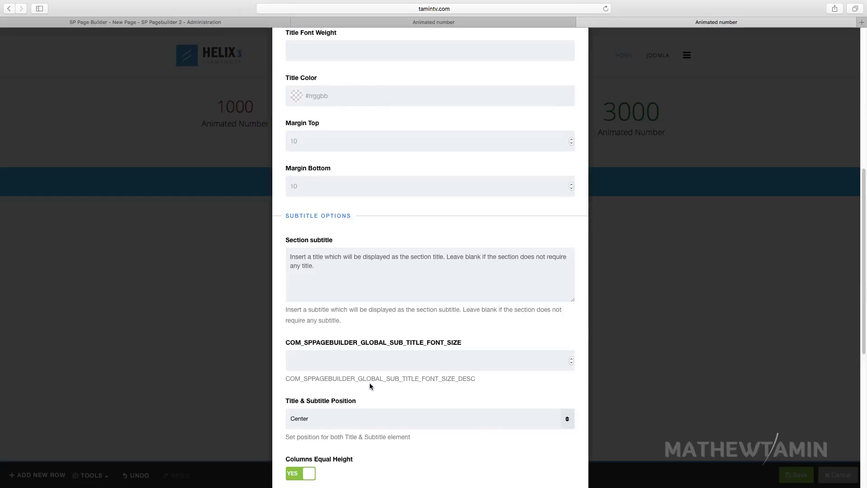
click(336, 78)
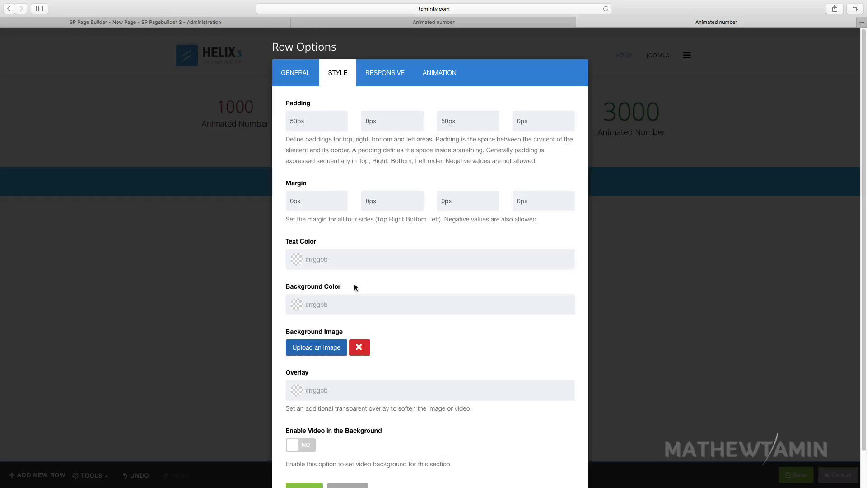
- Set the row background colour to dark blue rgba(5, 64, 87, 1)
click(334, 305)
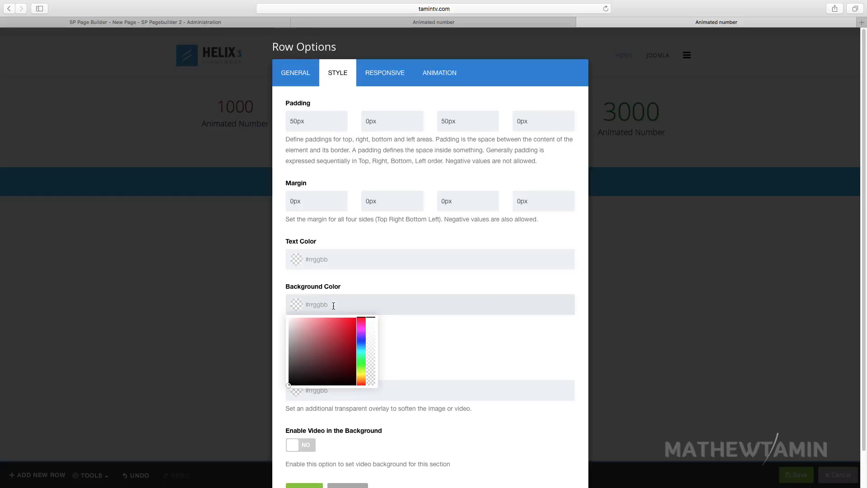
click(468, 338)
scroll(459, 349, down, 1)
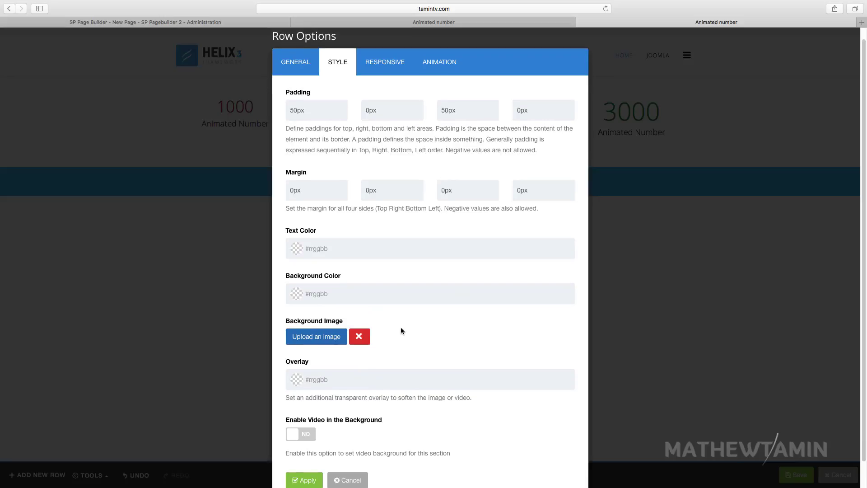
click(316, 294)
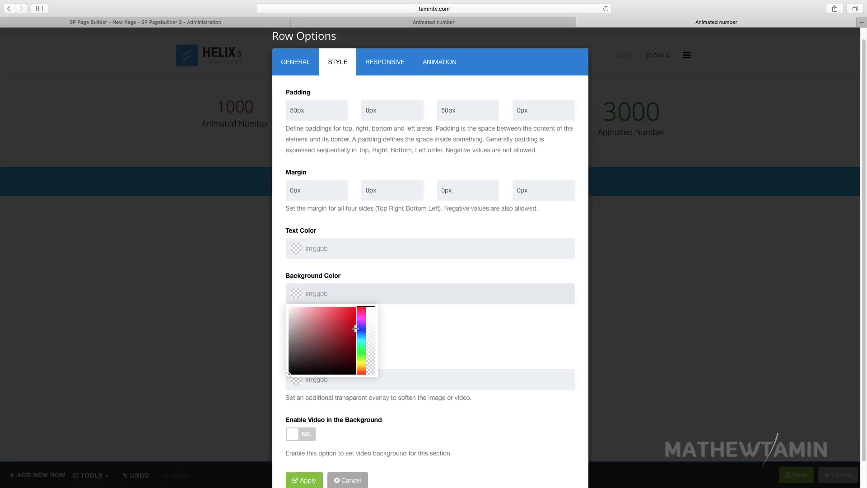
drag(360, 316, 361, 337)
click(352, 352)
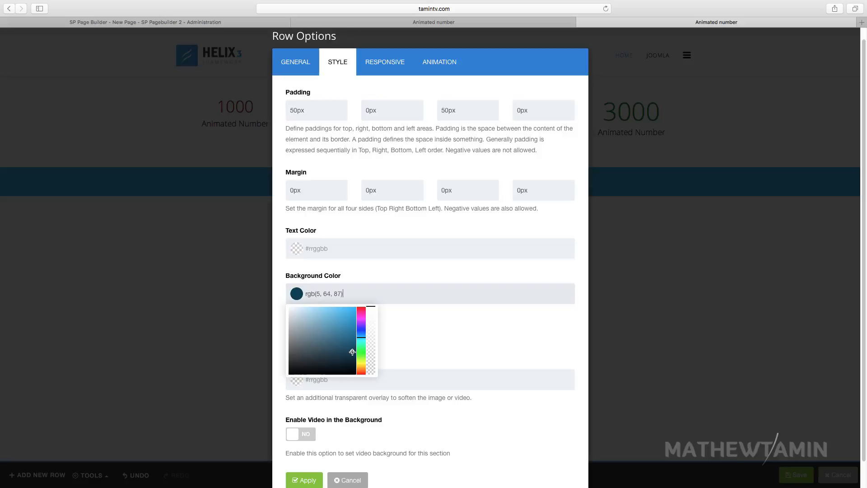
click(399, 332)
- Add a semi-transparent black overlay rgba(0, 0, 0, 0.55) and apply the row settings
scroll(413, 358, down, 2)
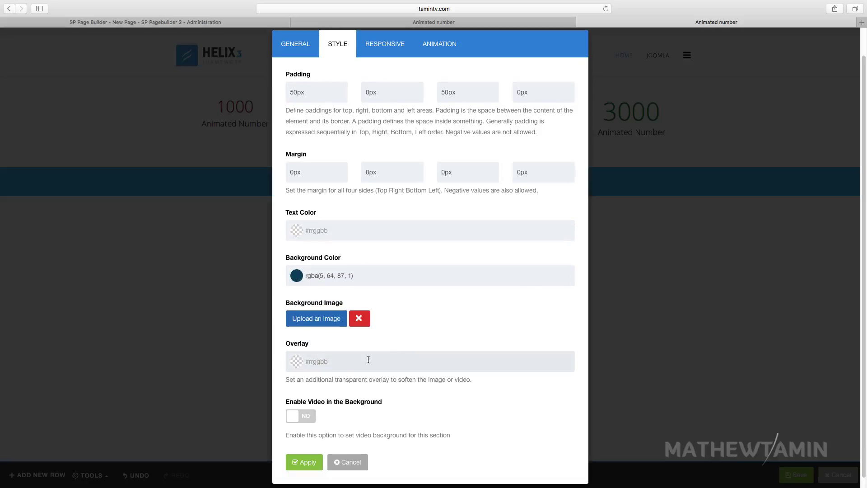
click(327, 362)
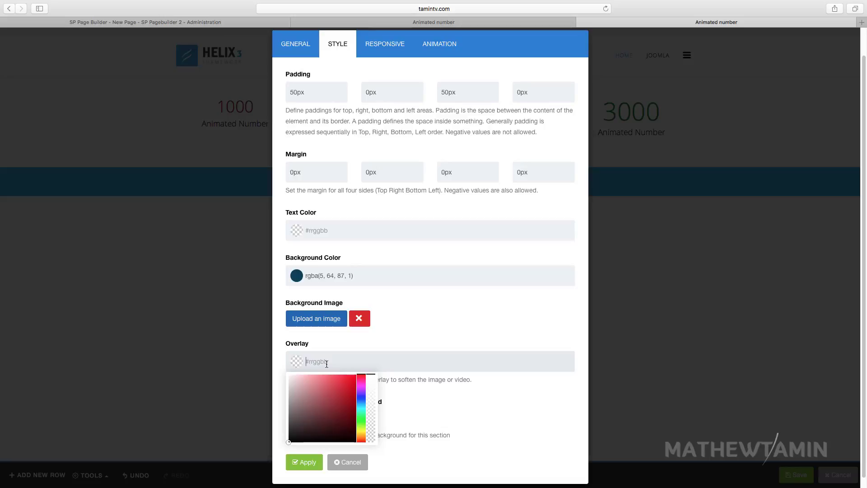
scroll(433, 357, down, 1)
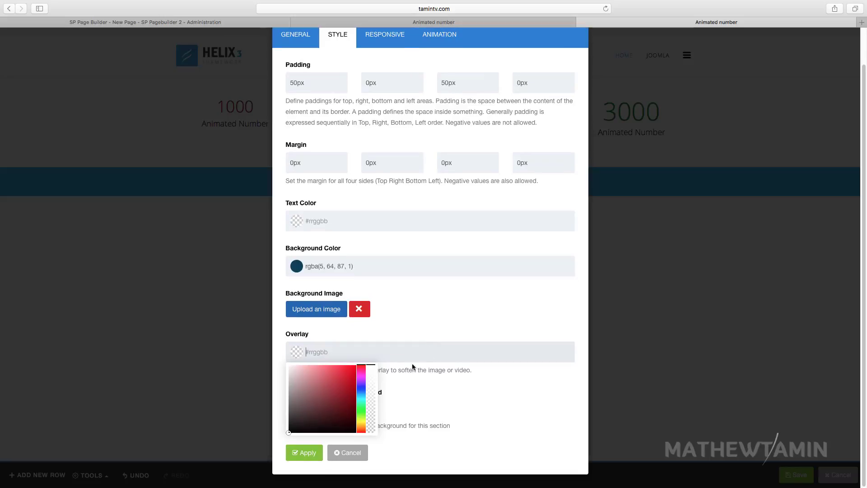
drag(371, 368, 376, 399)
click(421, 319)
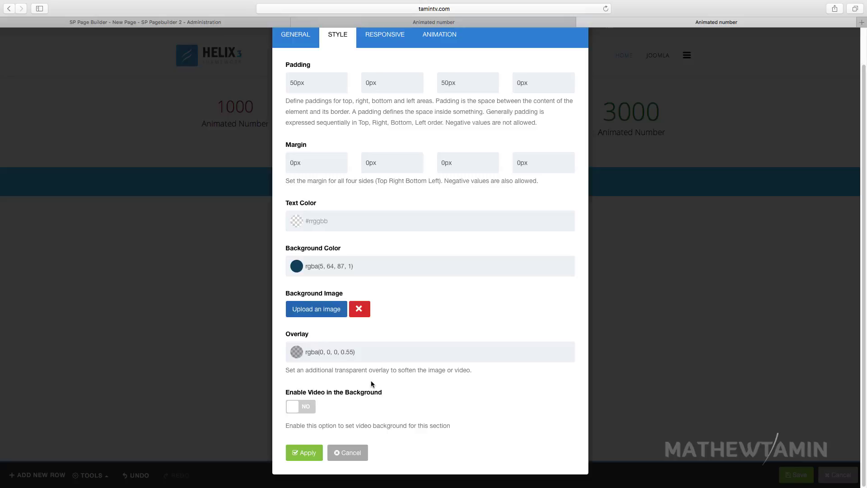
click(307, 453)
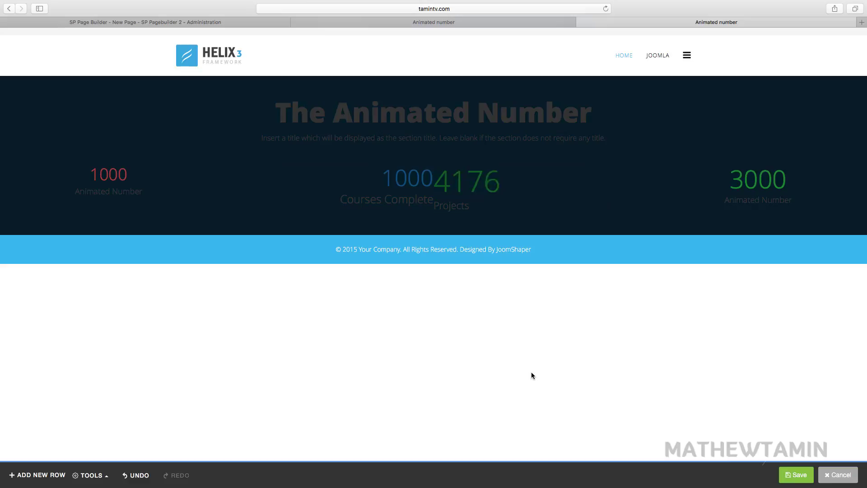
- Change the first counter's Animated Number Color from red to white, rgba(255,255,255,1), and apply
mouse_move(168, 174)
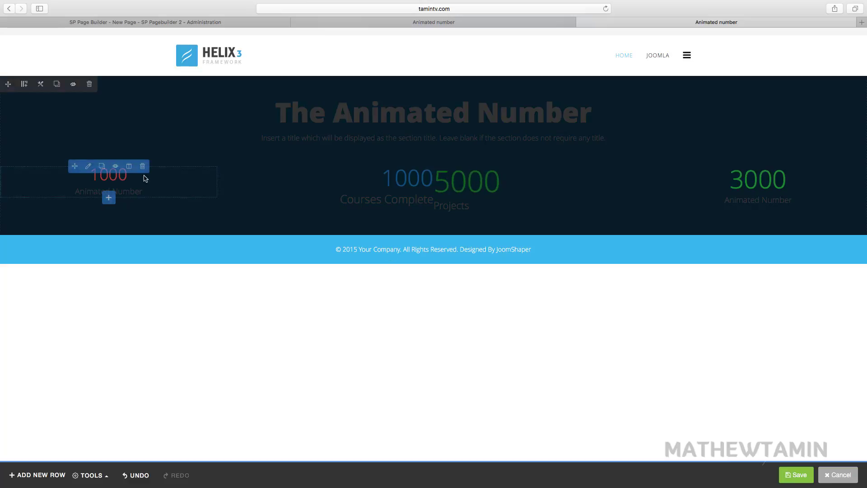
click(88, 166)
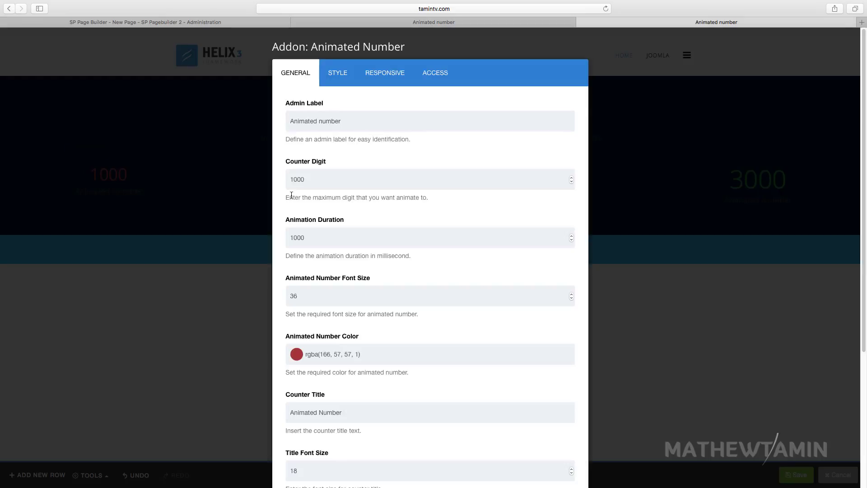
scroll(377, 298, down, 3)
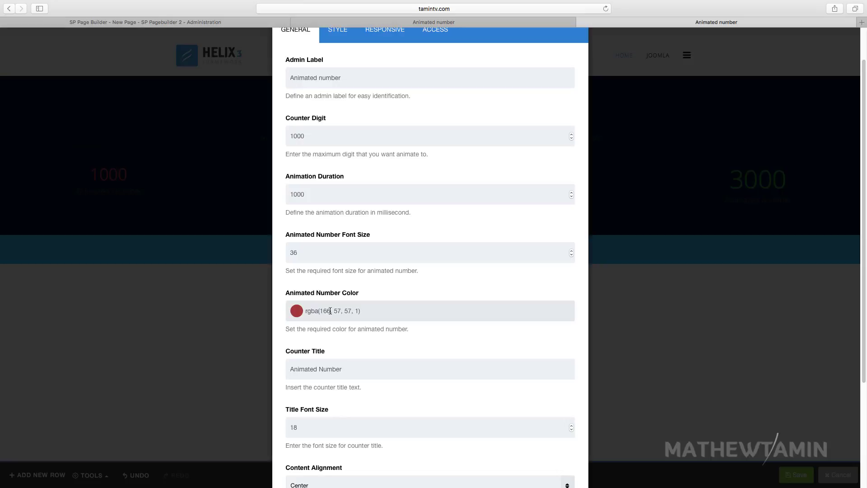
scroll(330, 311, down, 2)
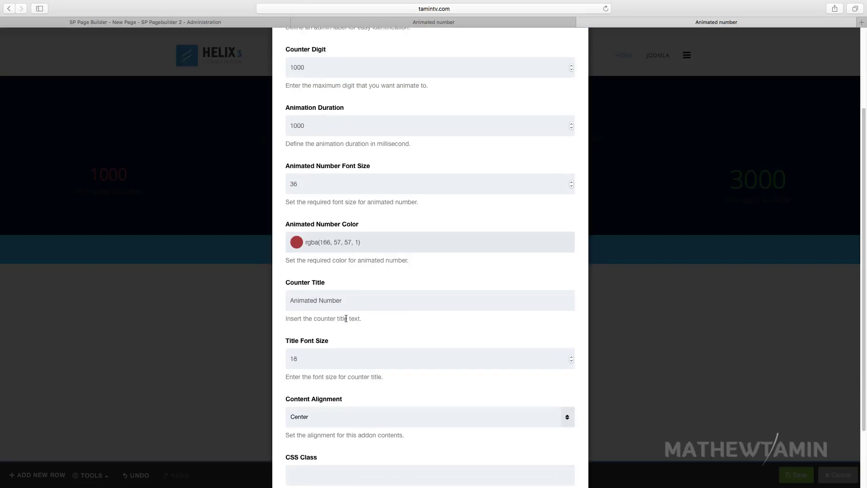
click(338, 244)
click(289, 264)
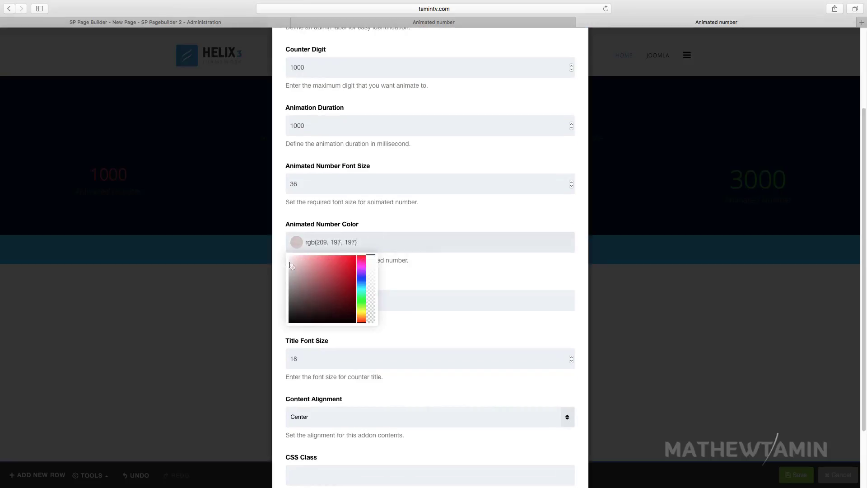
drag(289, 264, 288, 256)
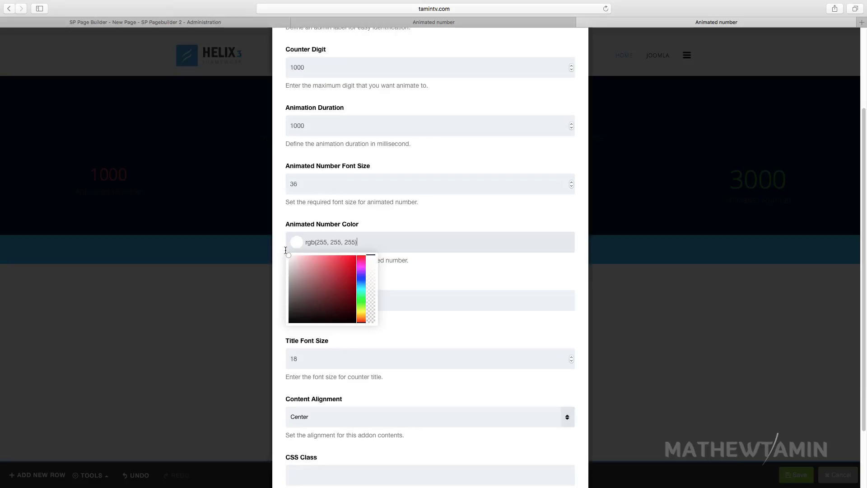
click(429, 287)
scroll(415, 315, down, 4)
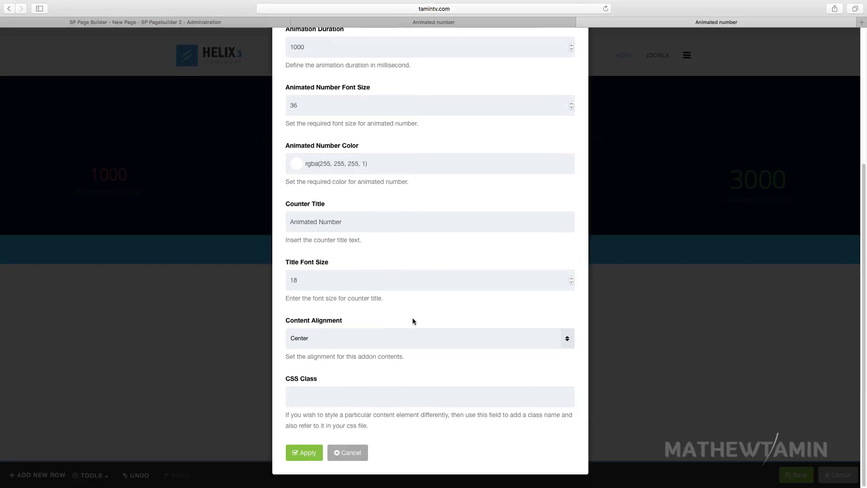
click(312, 454)
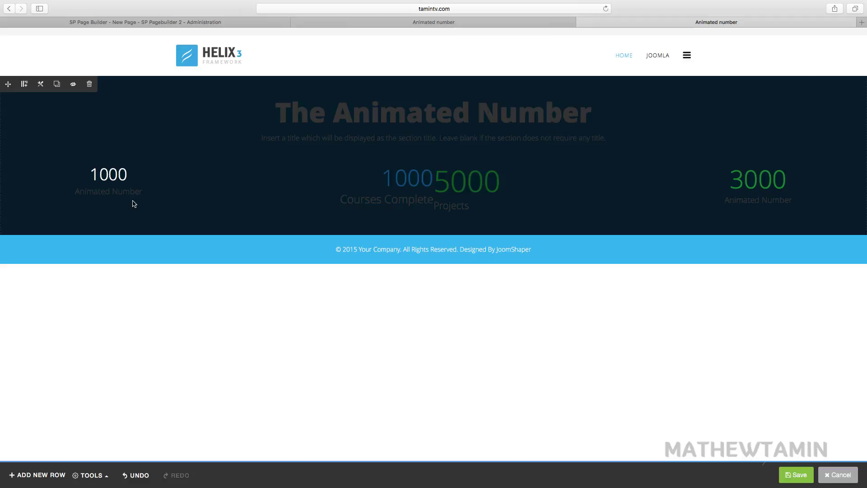
- Reopen the first counter's settings to check them, then close without changes
mouse_move(119, 180)
click(88, 166)
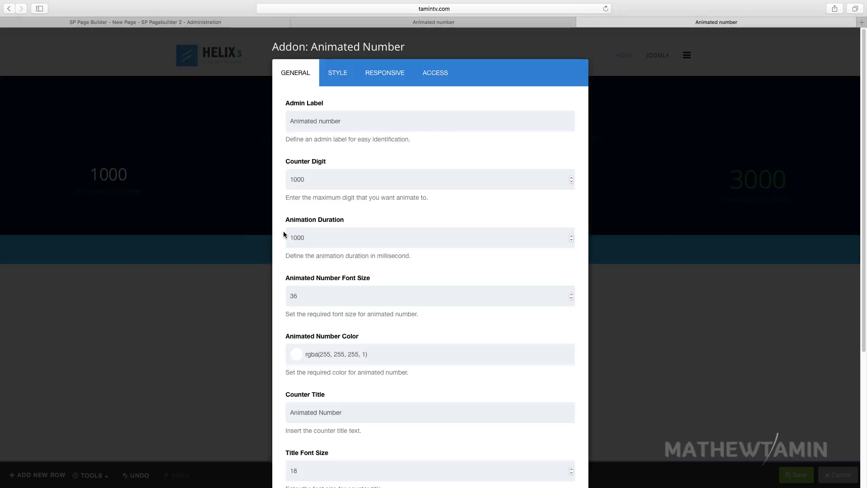
scroll(311, 244, down, 5)
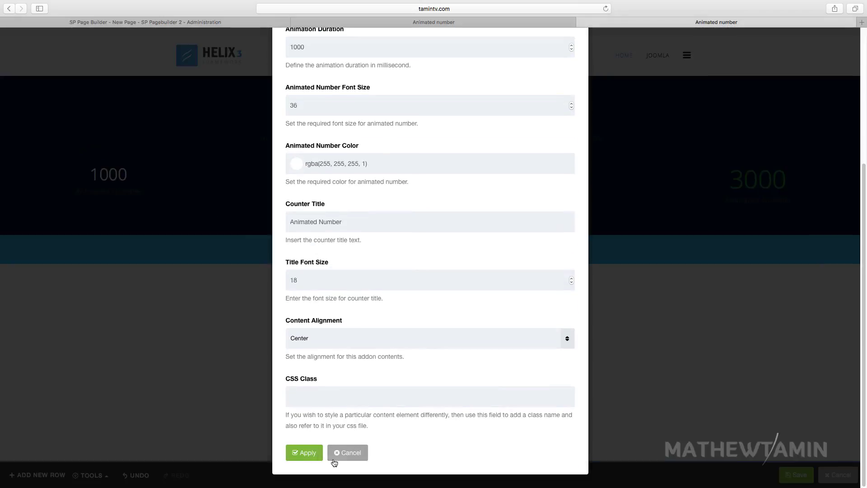
click(347, 454)
mouse_move(317, 181)
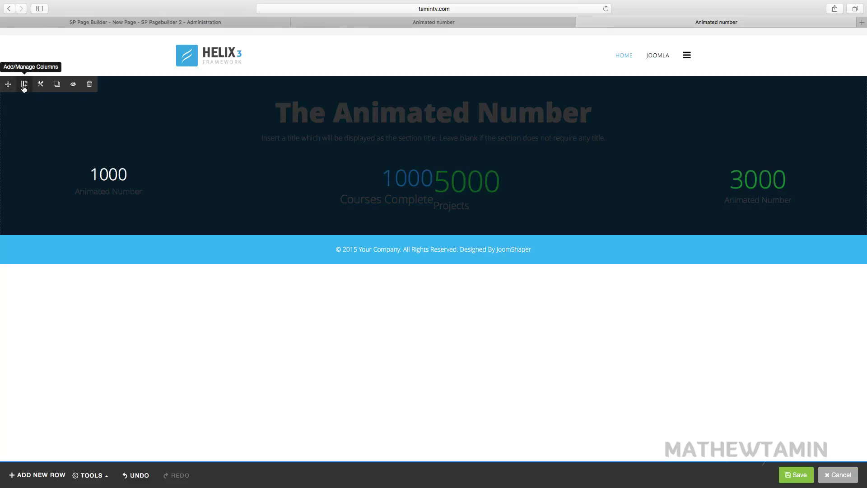
- Set the row's STYLE Text Color to white, rgb(255,255,255), and apply it
click(39, 87)
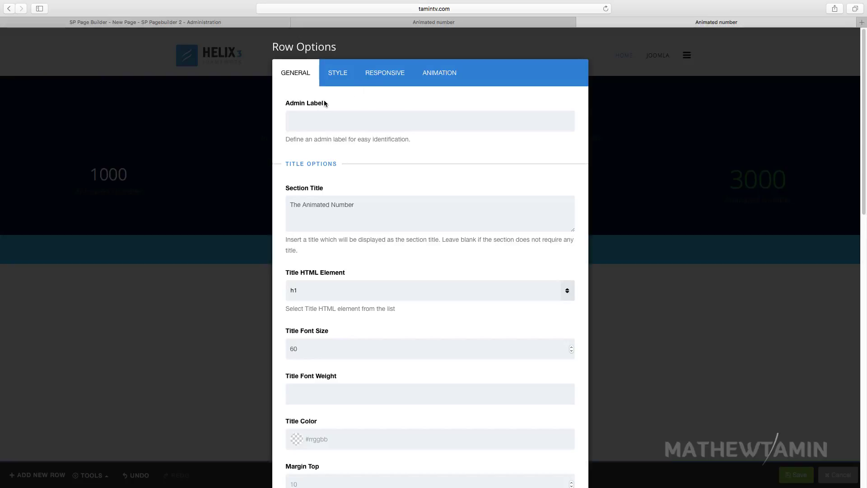
click(335, 81)
scroll(383, 224, down, 1)
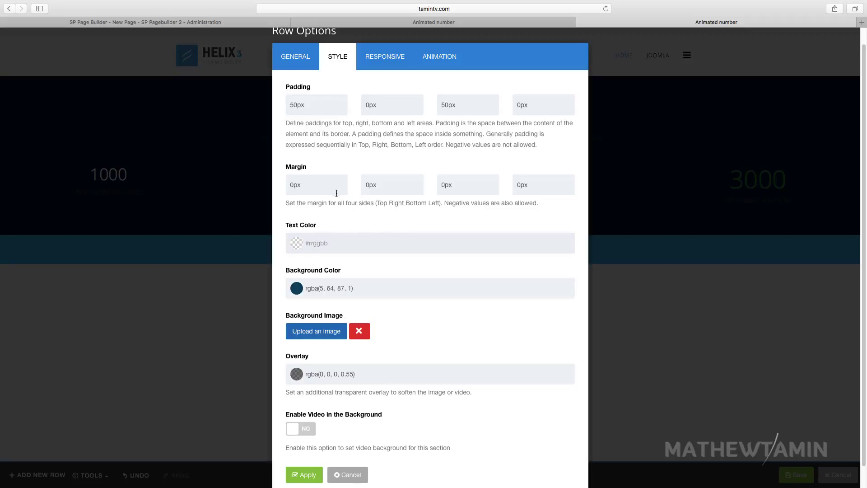
click(323, 244)
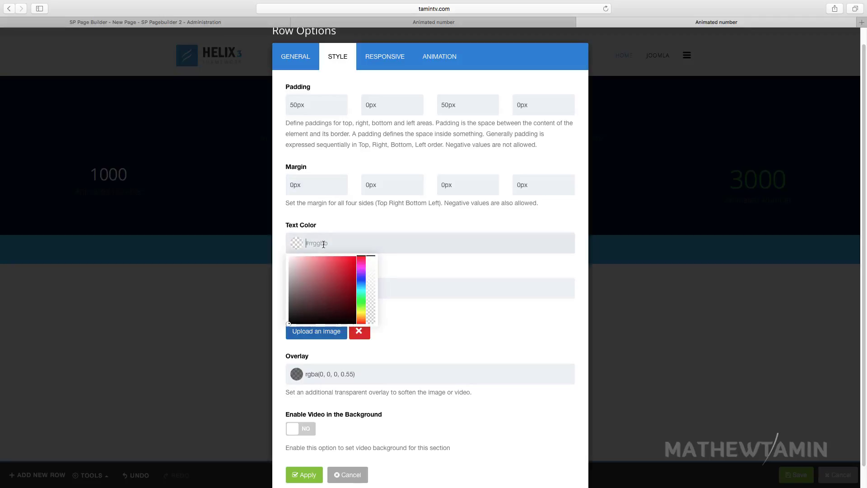
drag(289, 324, 280, 240)
scroll(384, 306, down, 1)
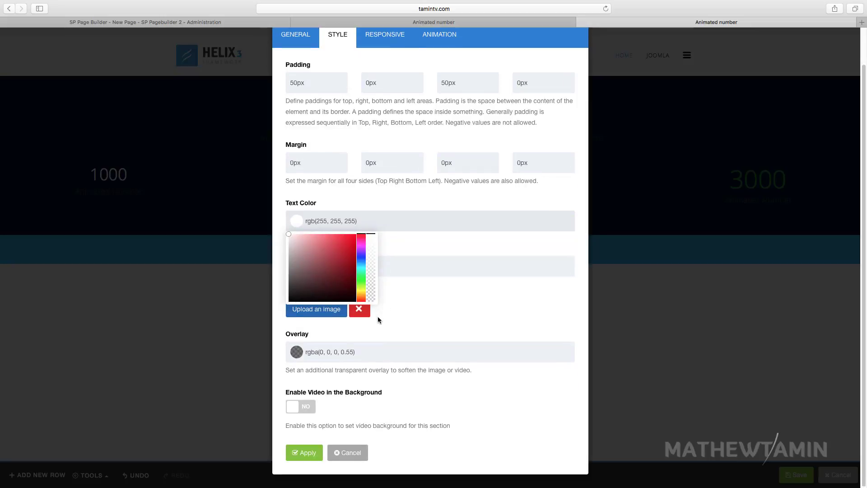
click(304, 452)
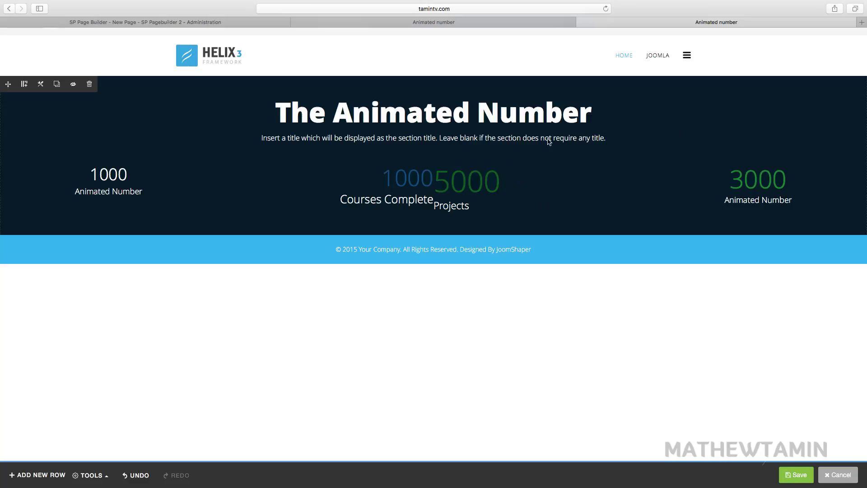
- Set the 5000 Projects counter's Content Alignment to Center and apply
click(524, 168)
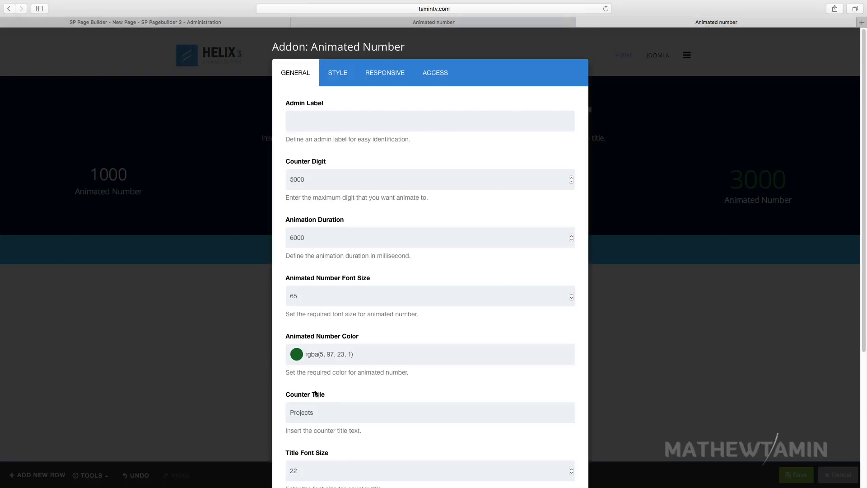
scroll(316, 394, down, 4)
click(316, 338)
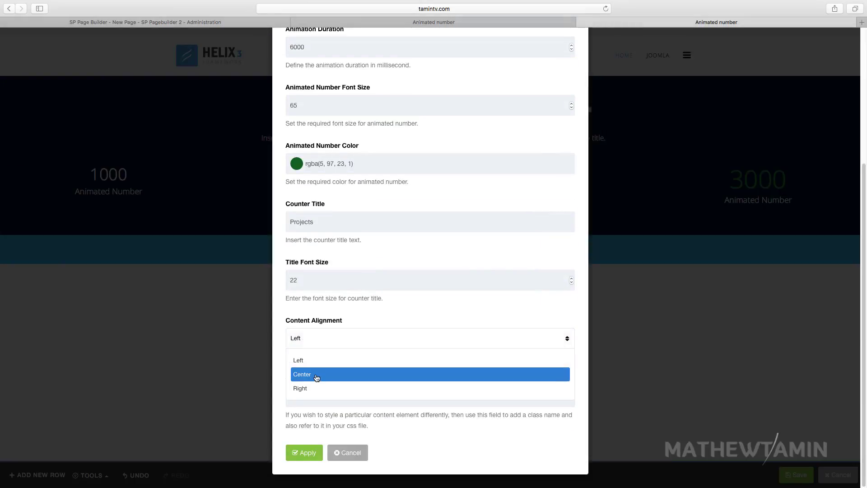
click(317, 374)
click(304, 453)
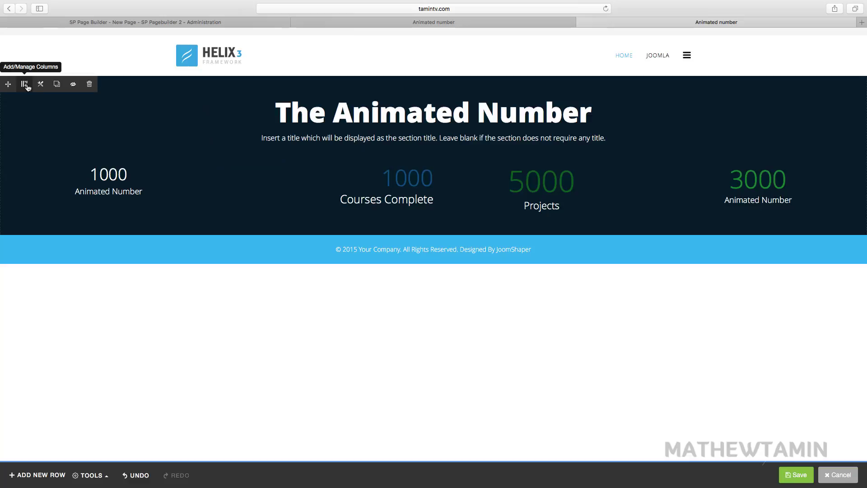
- Open the counters section's Row Options and look through its settings
click(41, 84)
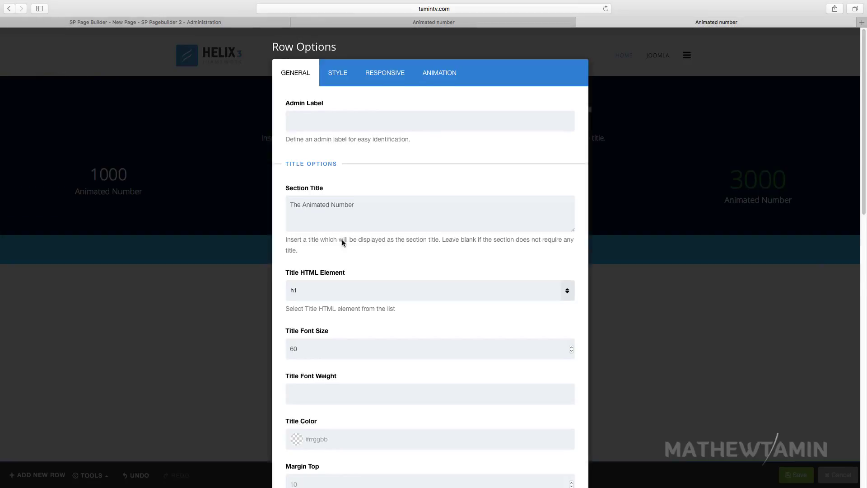
scroll(342, 243, down, 15)
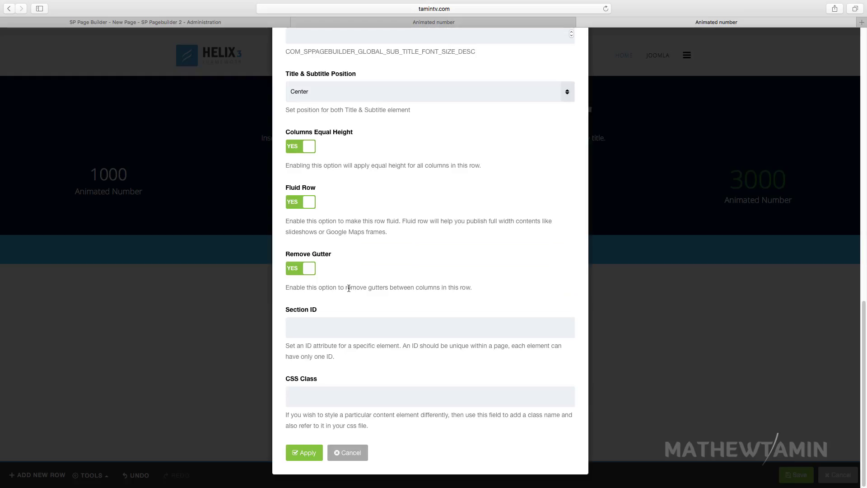
scroll(351, 289, up, 8)
scroll(353, 291, down, 8)
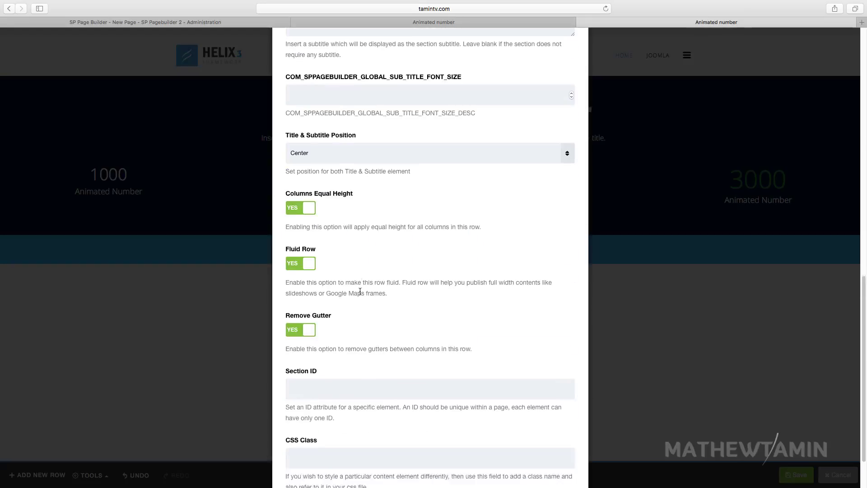
scroll(363, 294, up, 15)
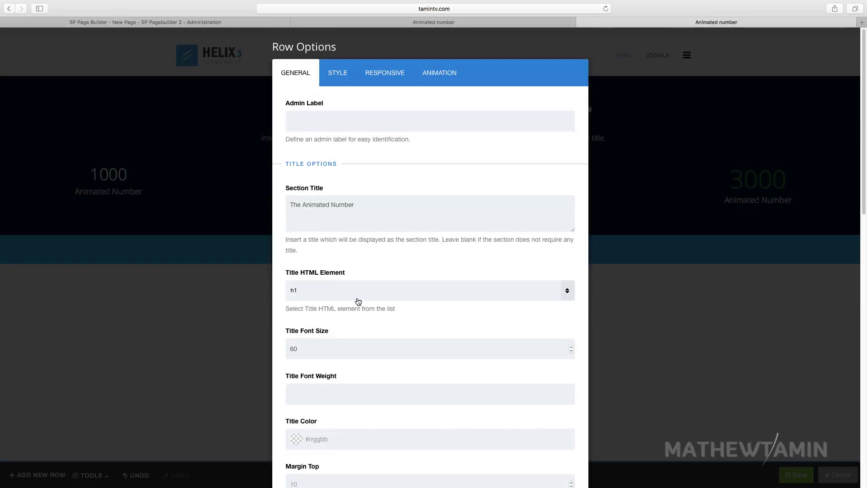
scroll(357, 300, down, 5)
scroll(343, 300, up, 5)
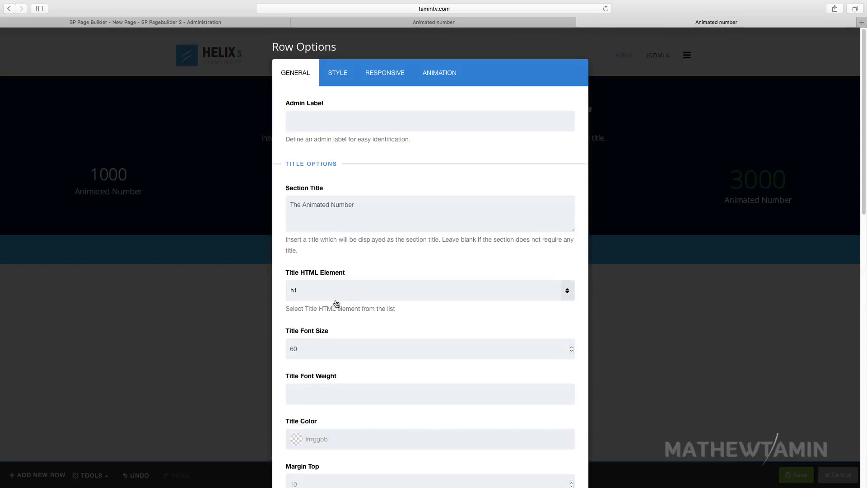
- Set 10-web-design-trends-for-2015.png as the section's STYLE background image and apply
click(336, 81)
scroll(430, 310, down, 2)
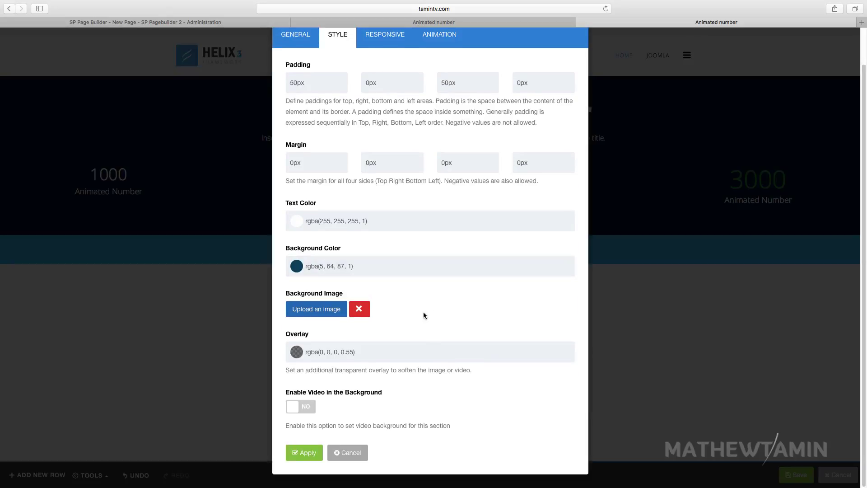
click(324, 310)
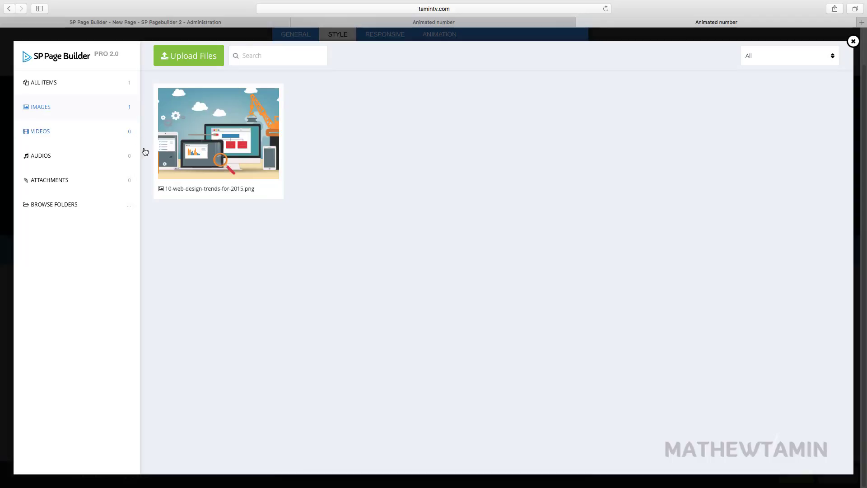
click(180, 150)
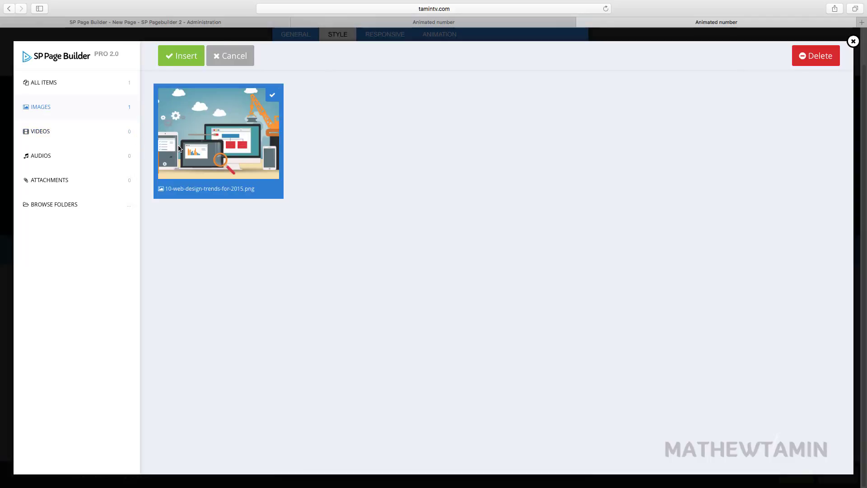
click(175, 64)
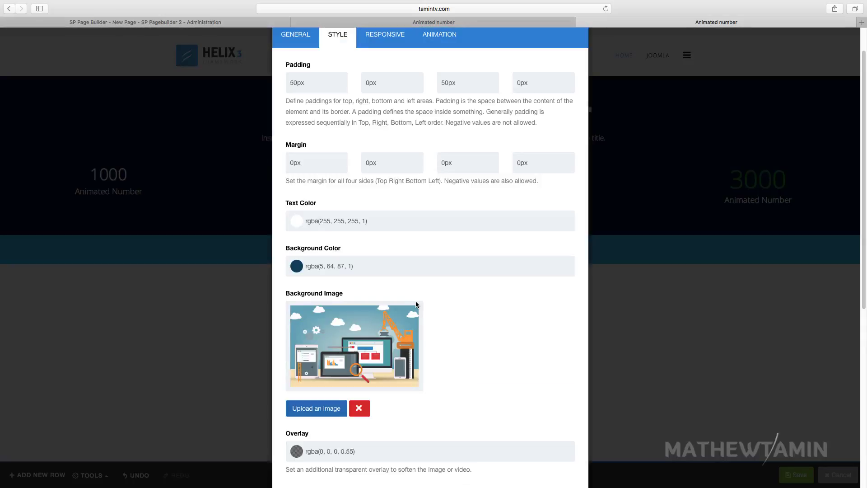
scroll(416, 303, down, 10)
click(303, 450)
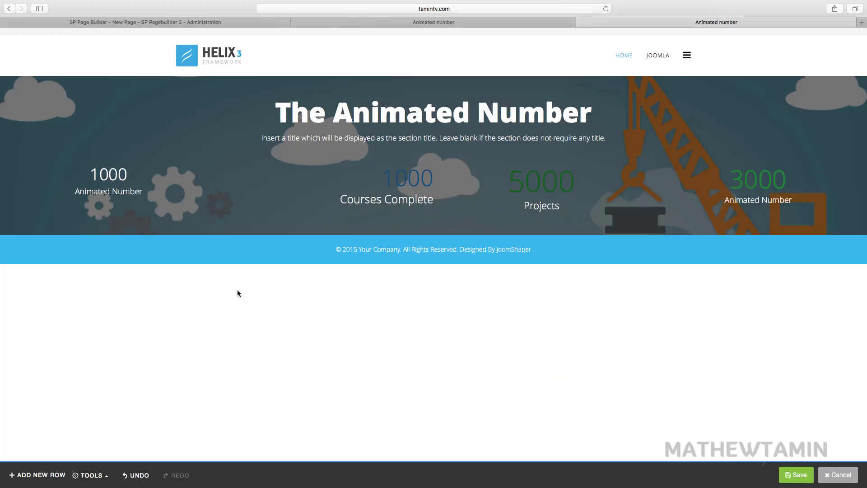